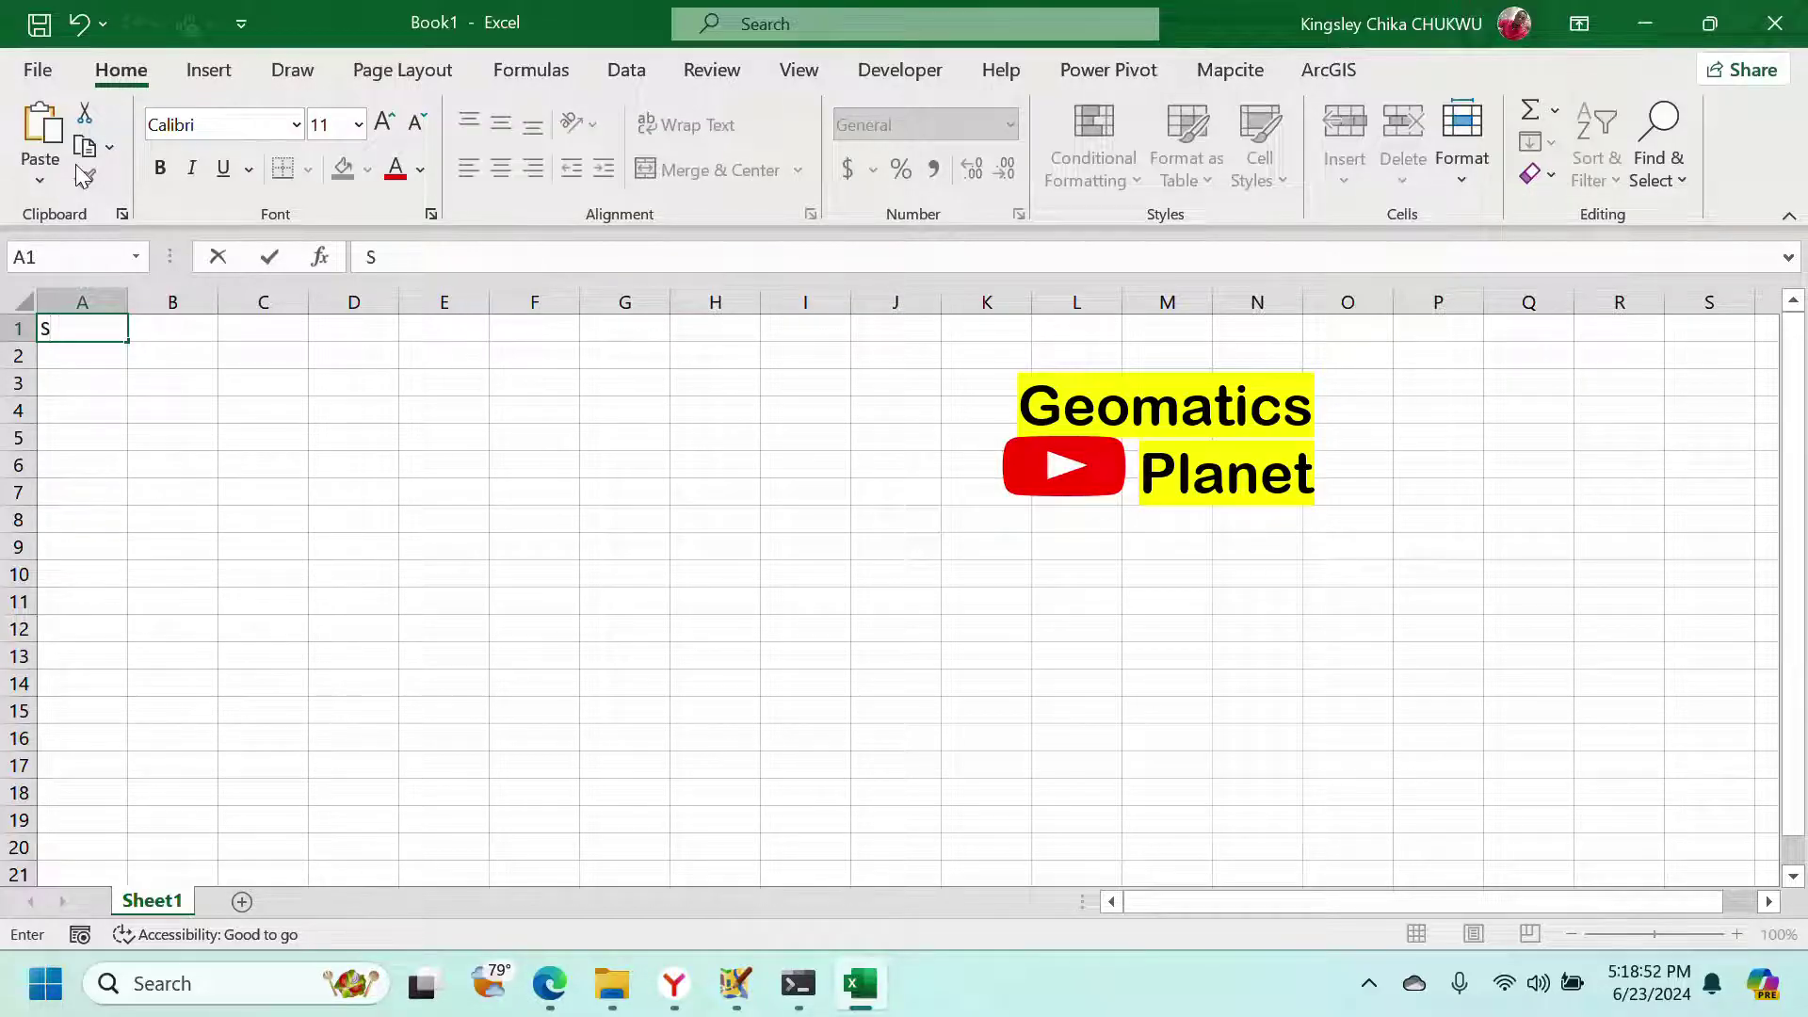
Step: Type the headers S/No, Name of the Student and Address of the student into A1–C1
type("N")
type("o")
key("Tab")
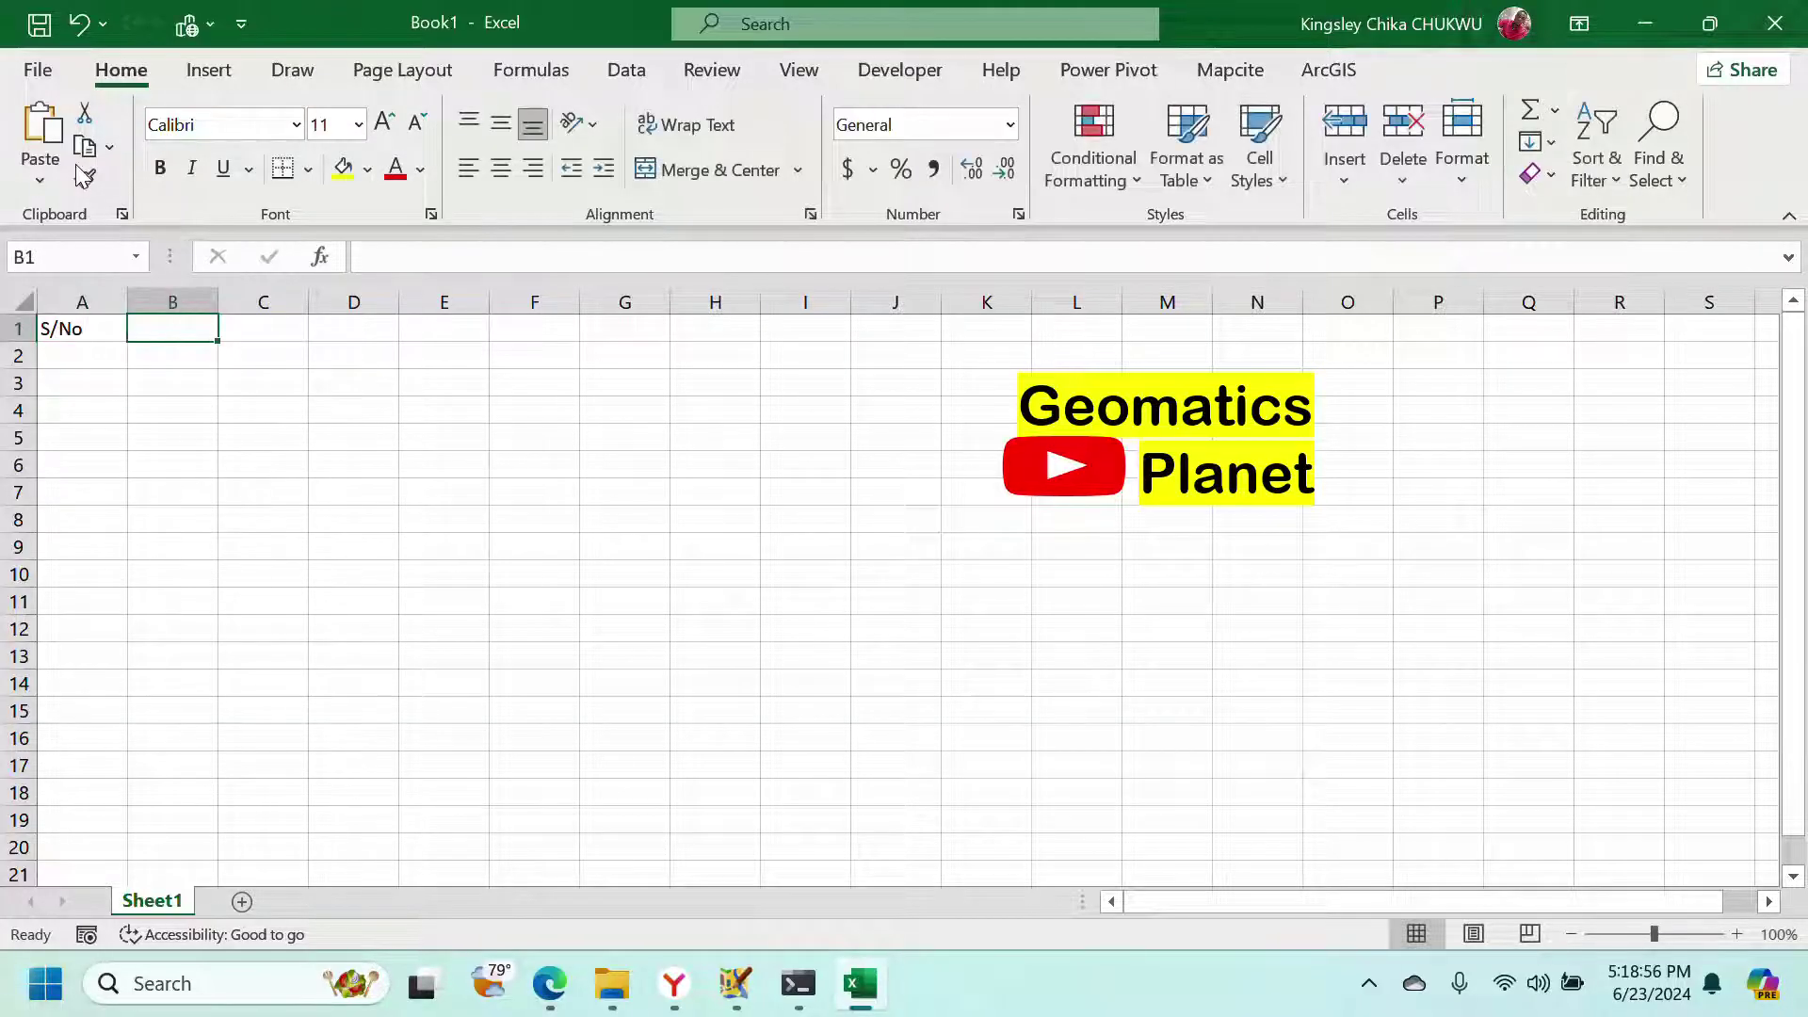
type("Name ")
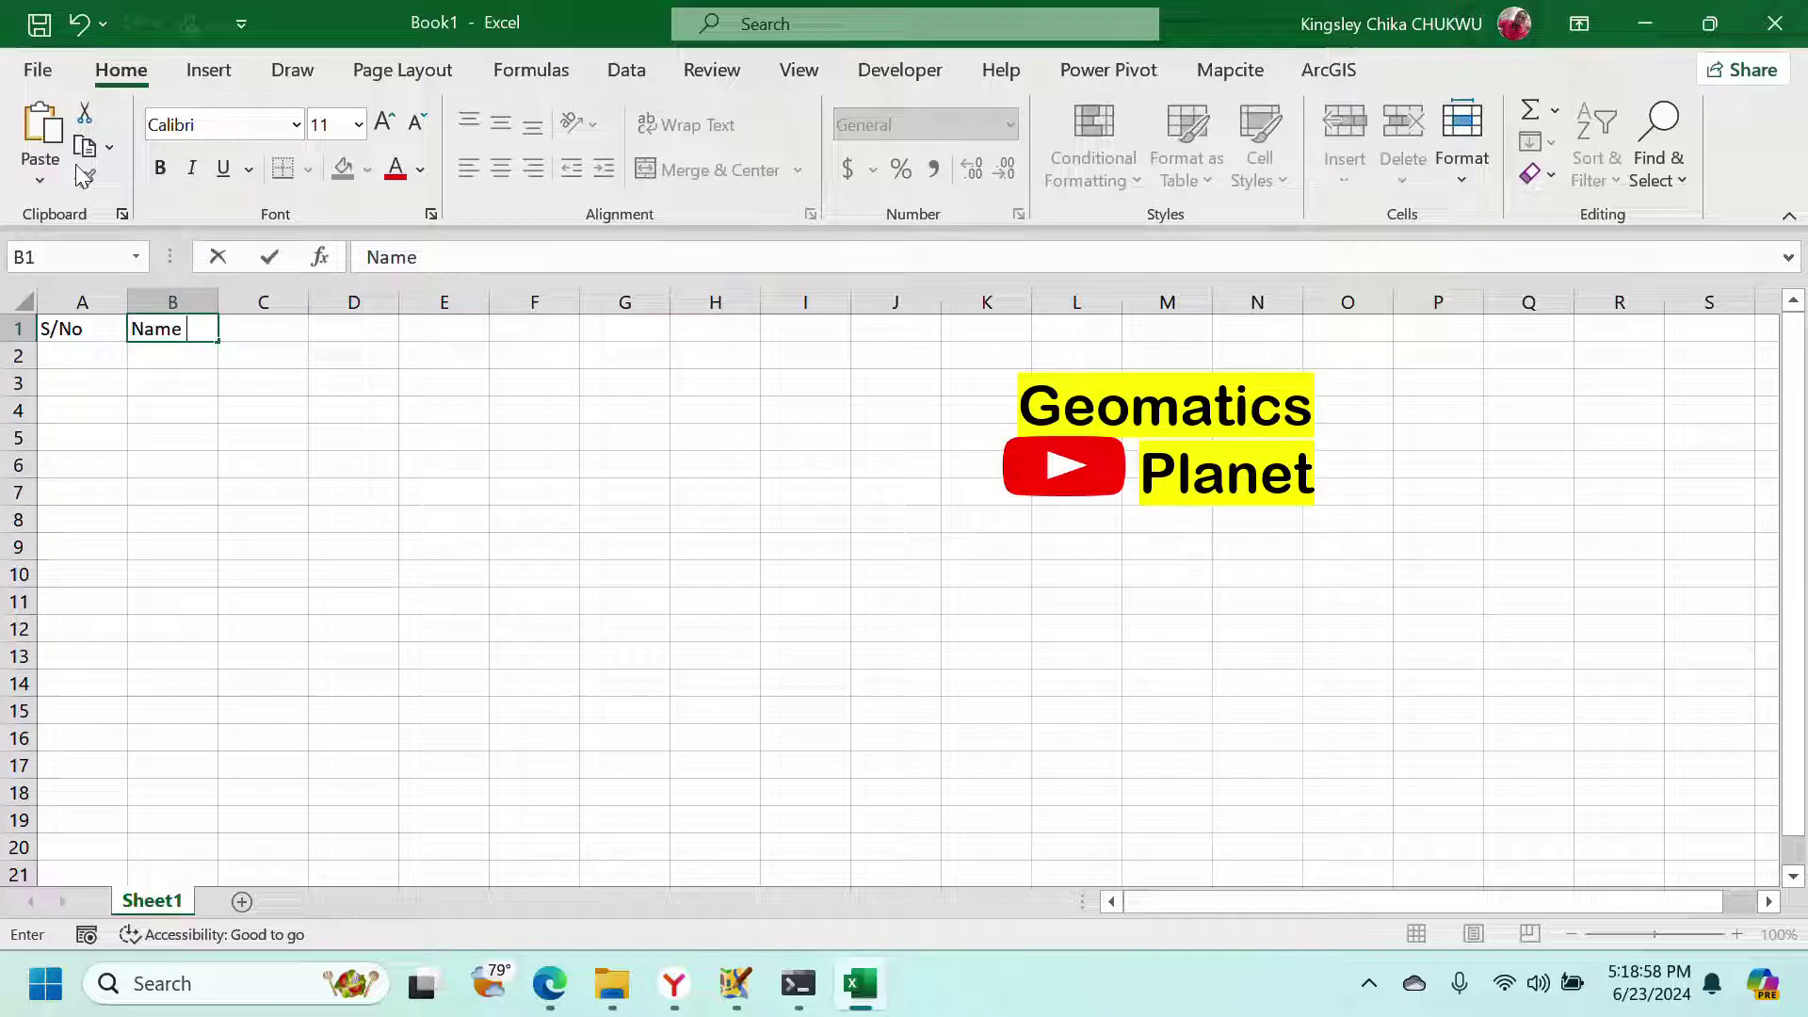
type("of the S")
type("tudent")
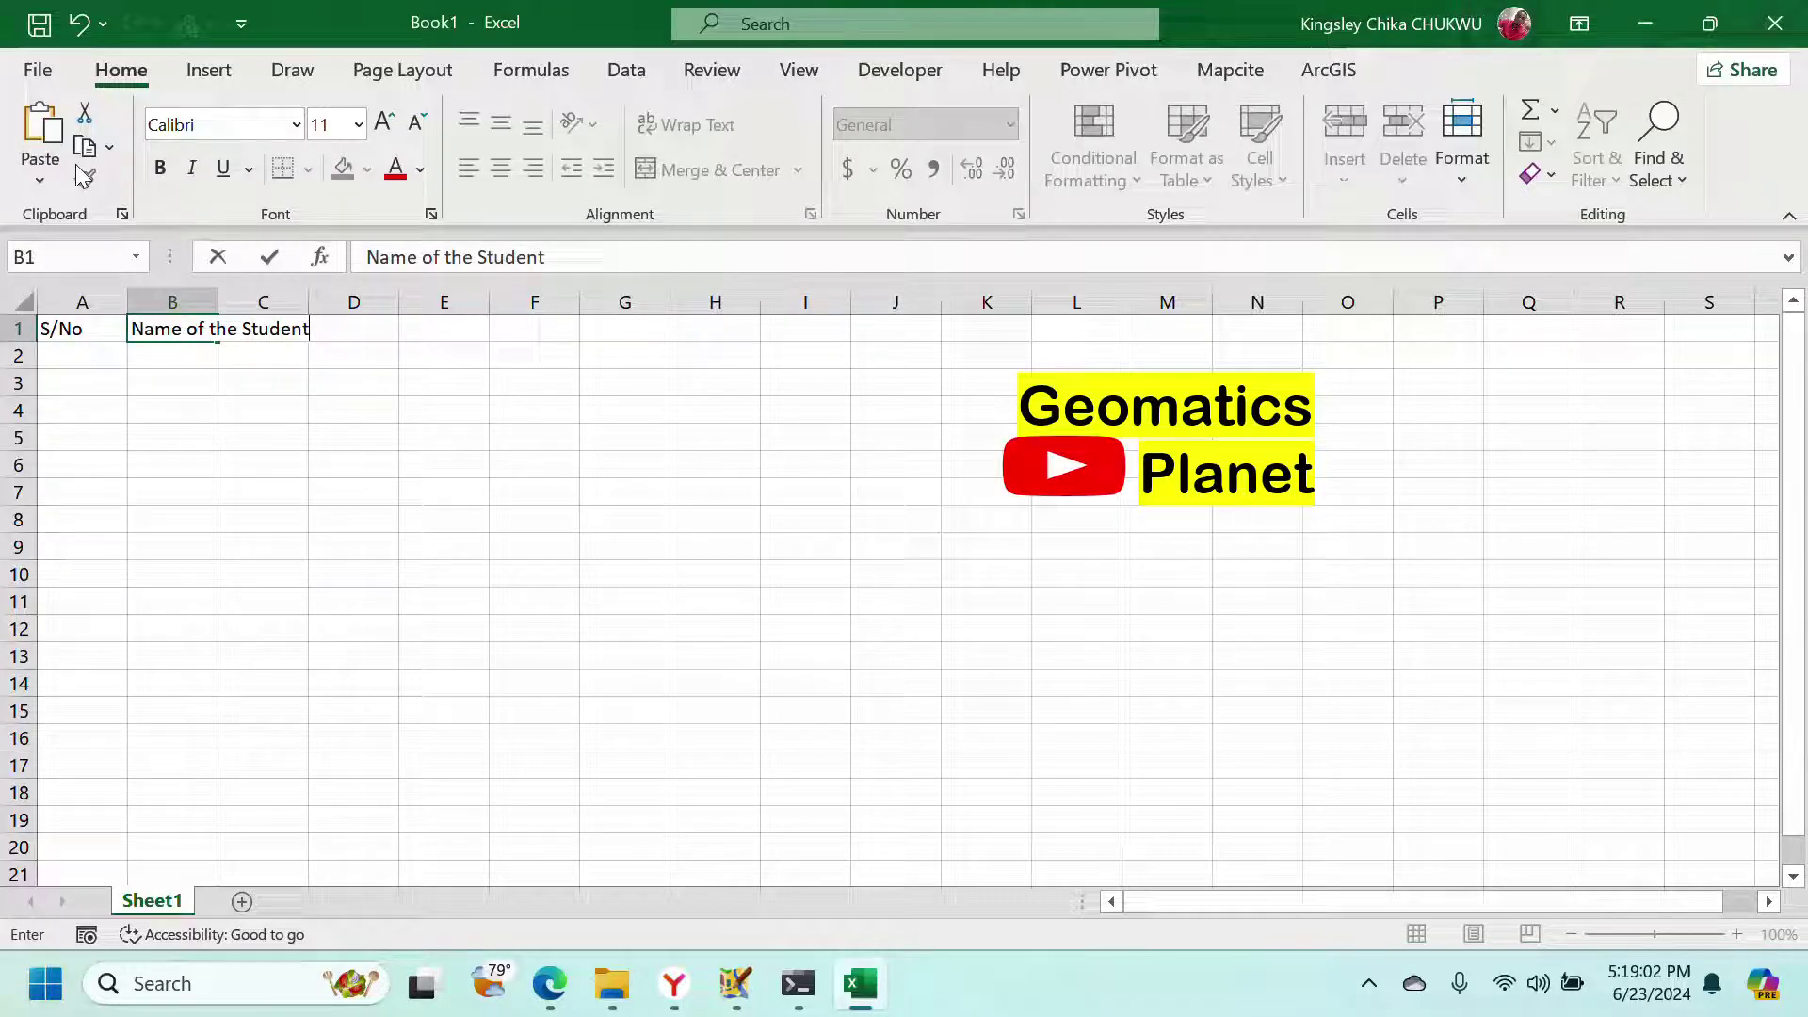
key("Tab")
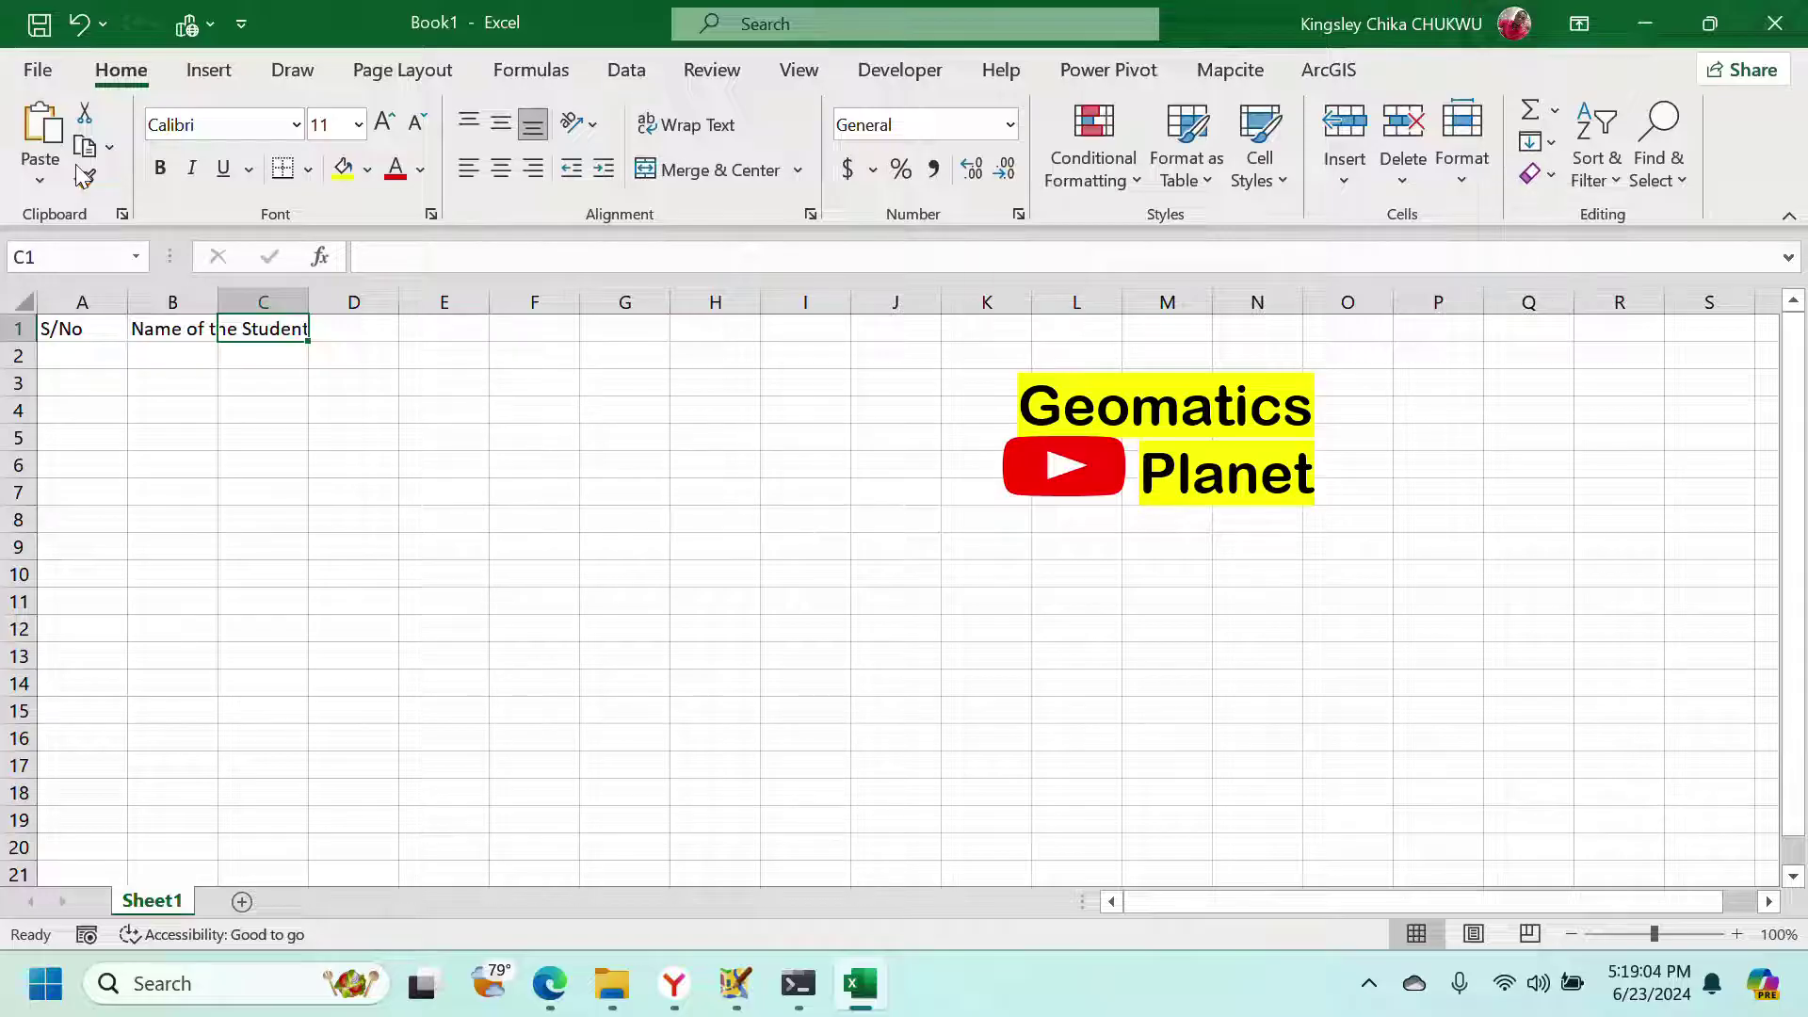
type("Ad")
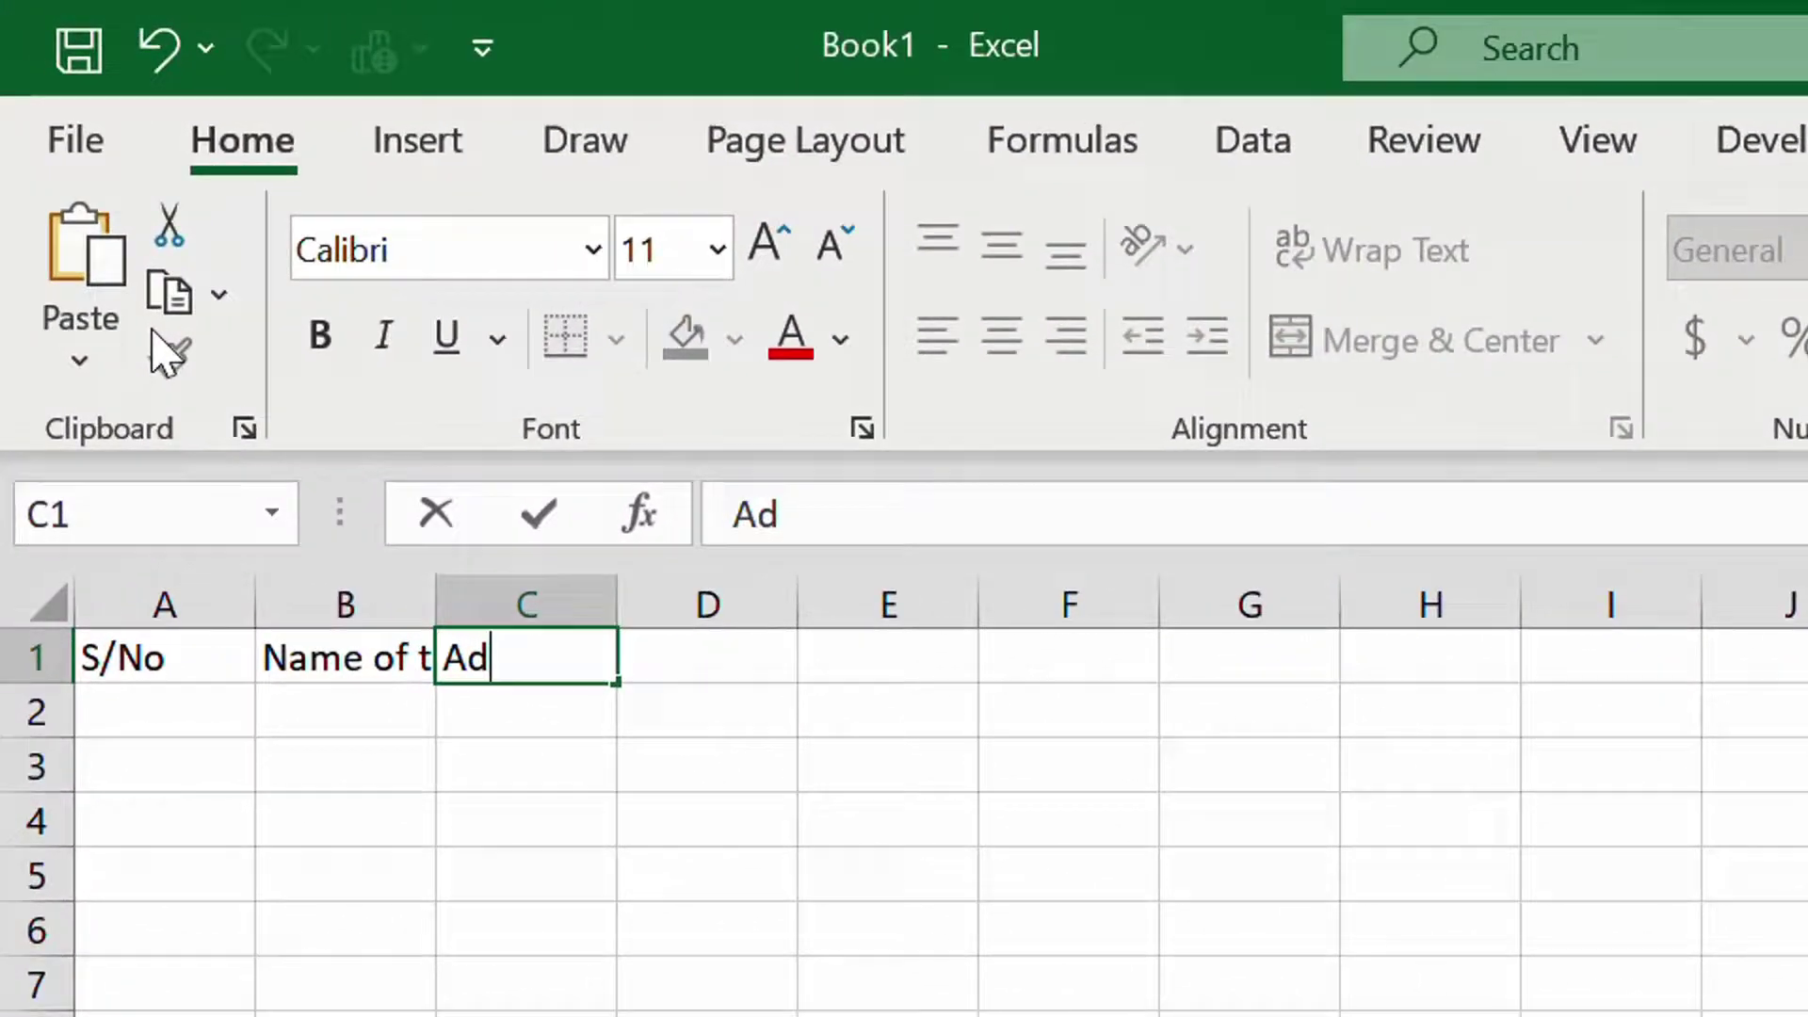
type("dress")
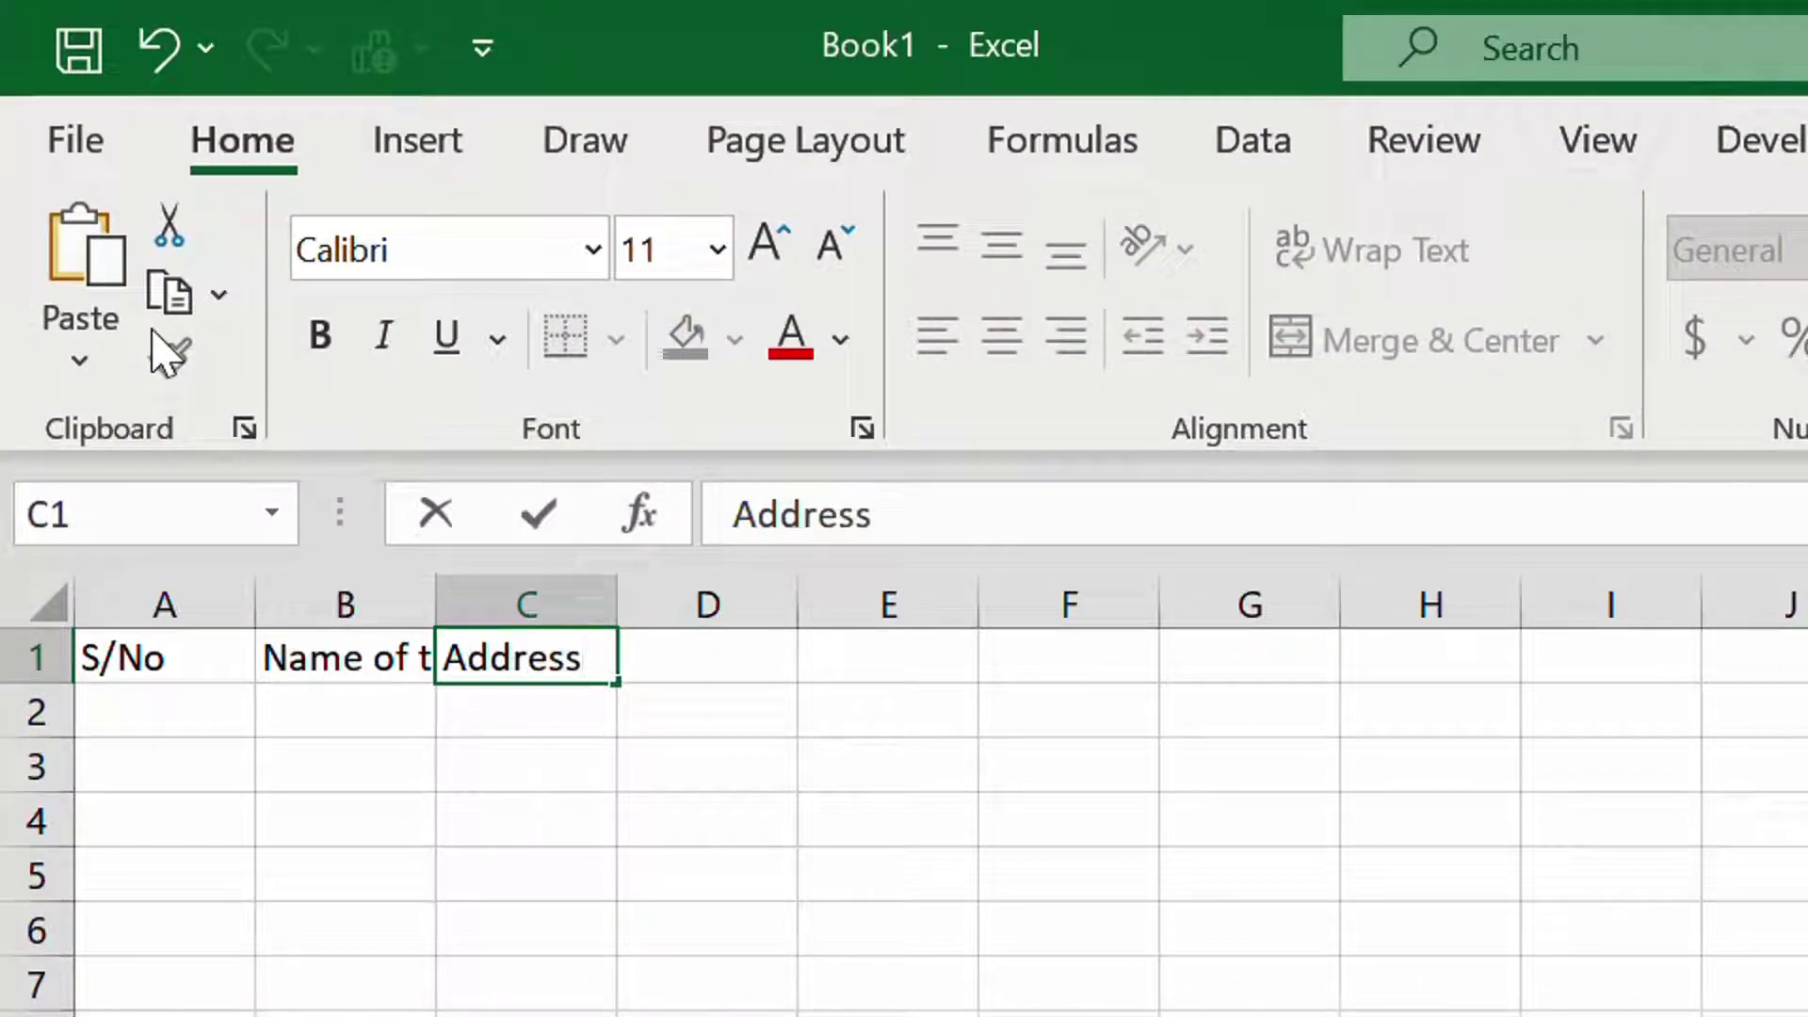
type(" of the")
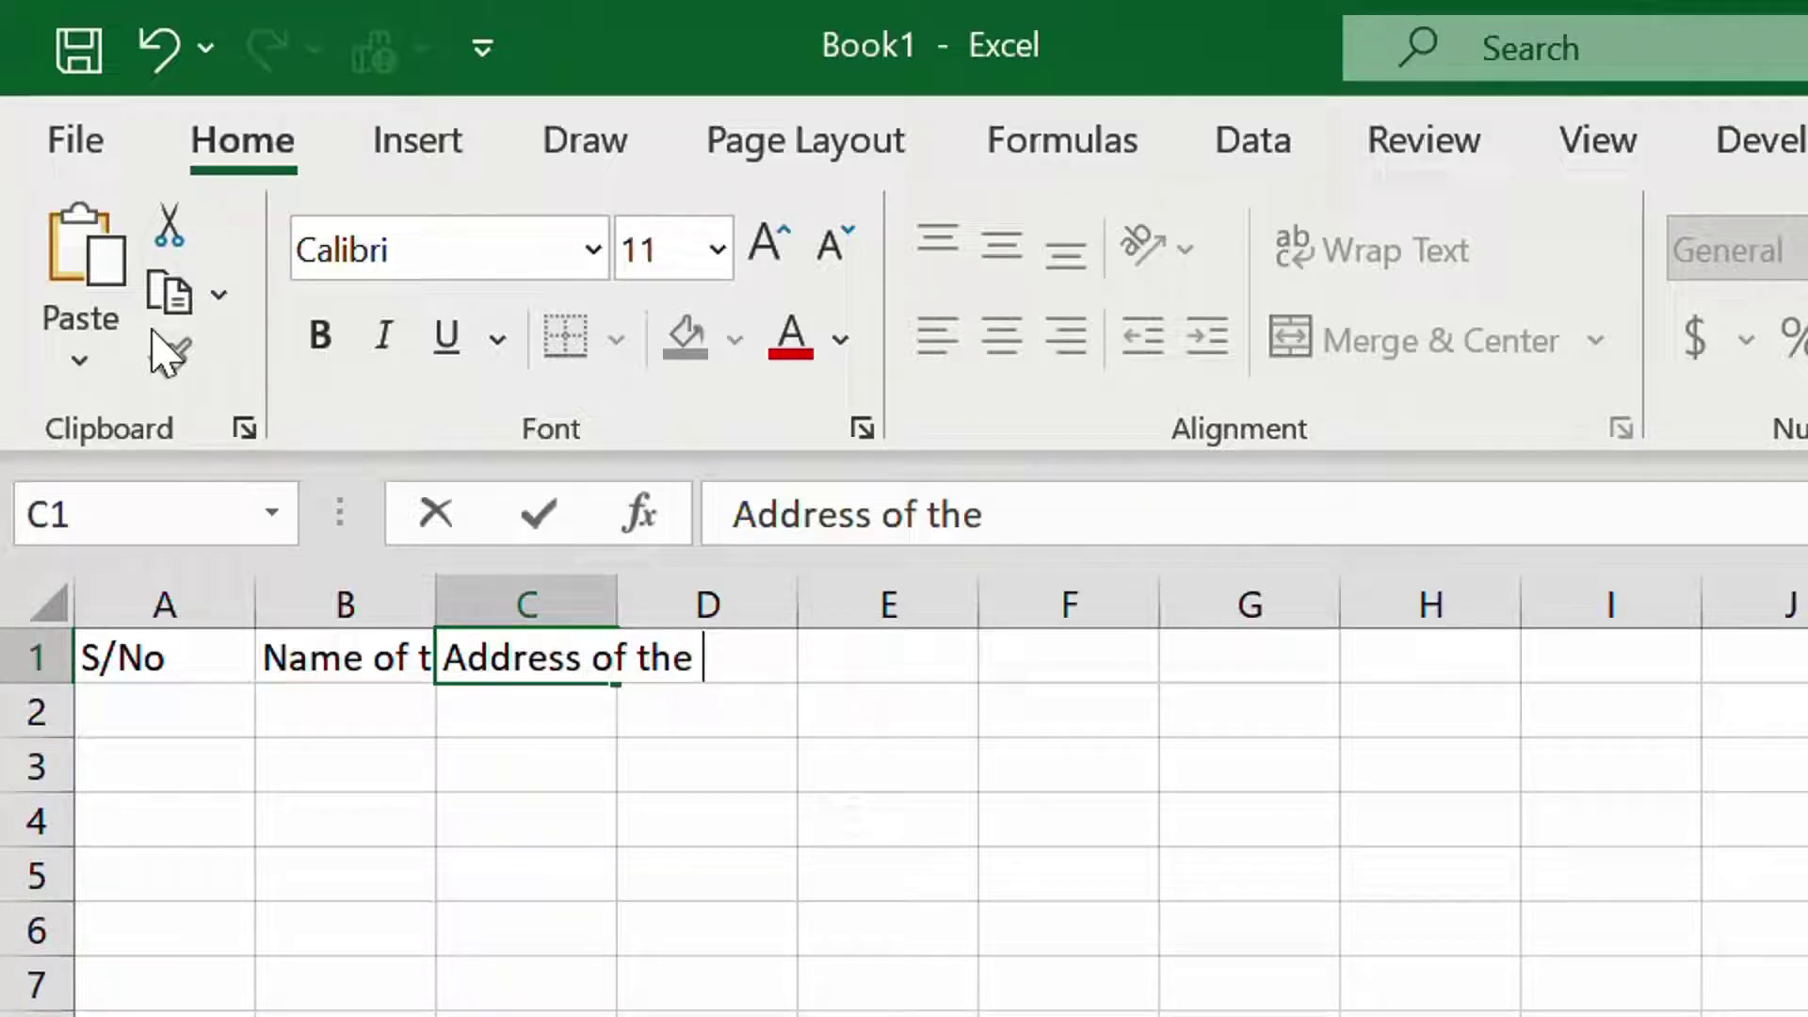
type(" student")
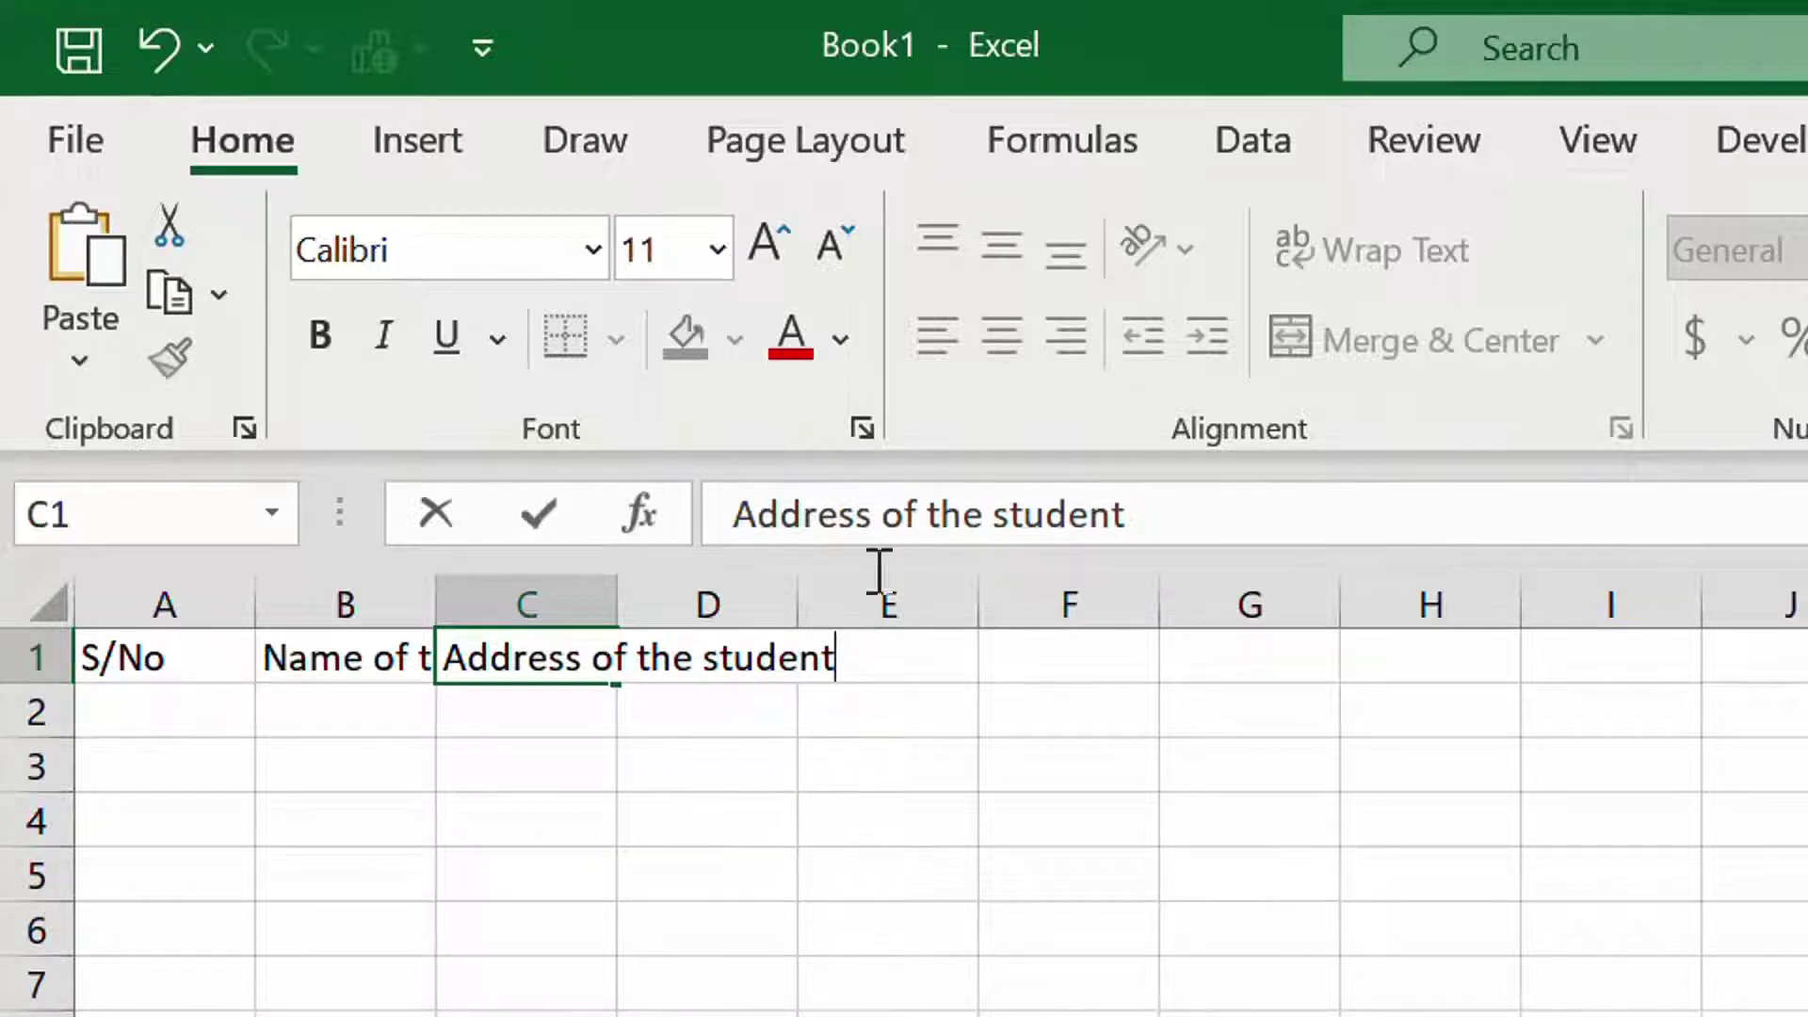
Step: Commit the address header and widen columns B and C to fit the headers
left_click(1028, 852)
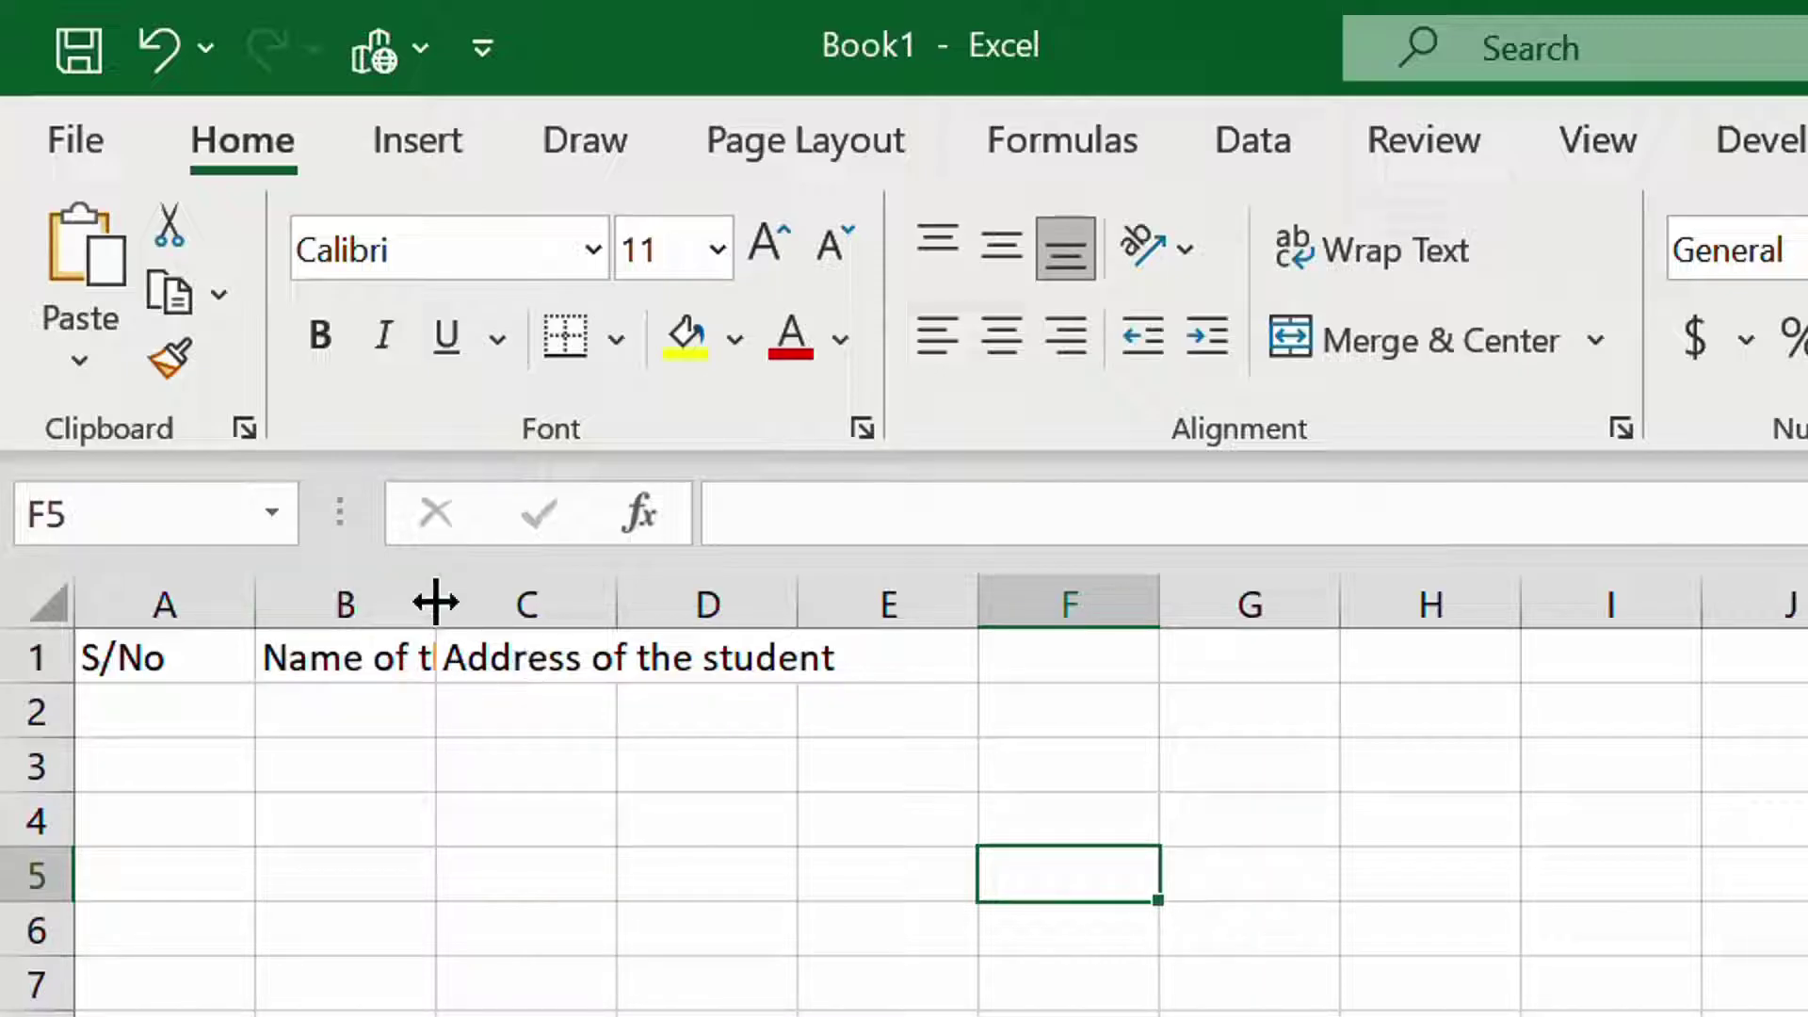
left_click_drag(436, 604, 656, 592)
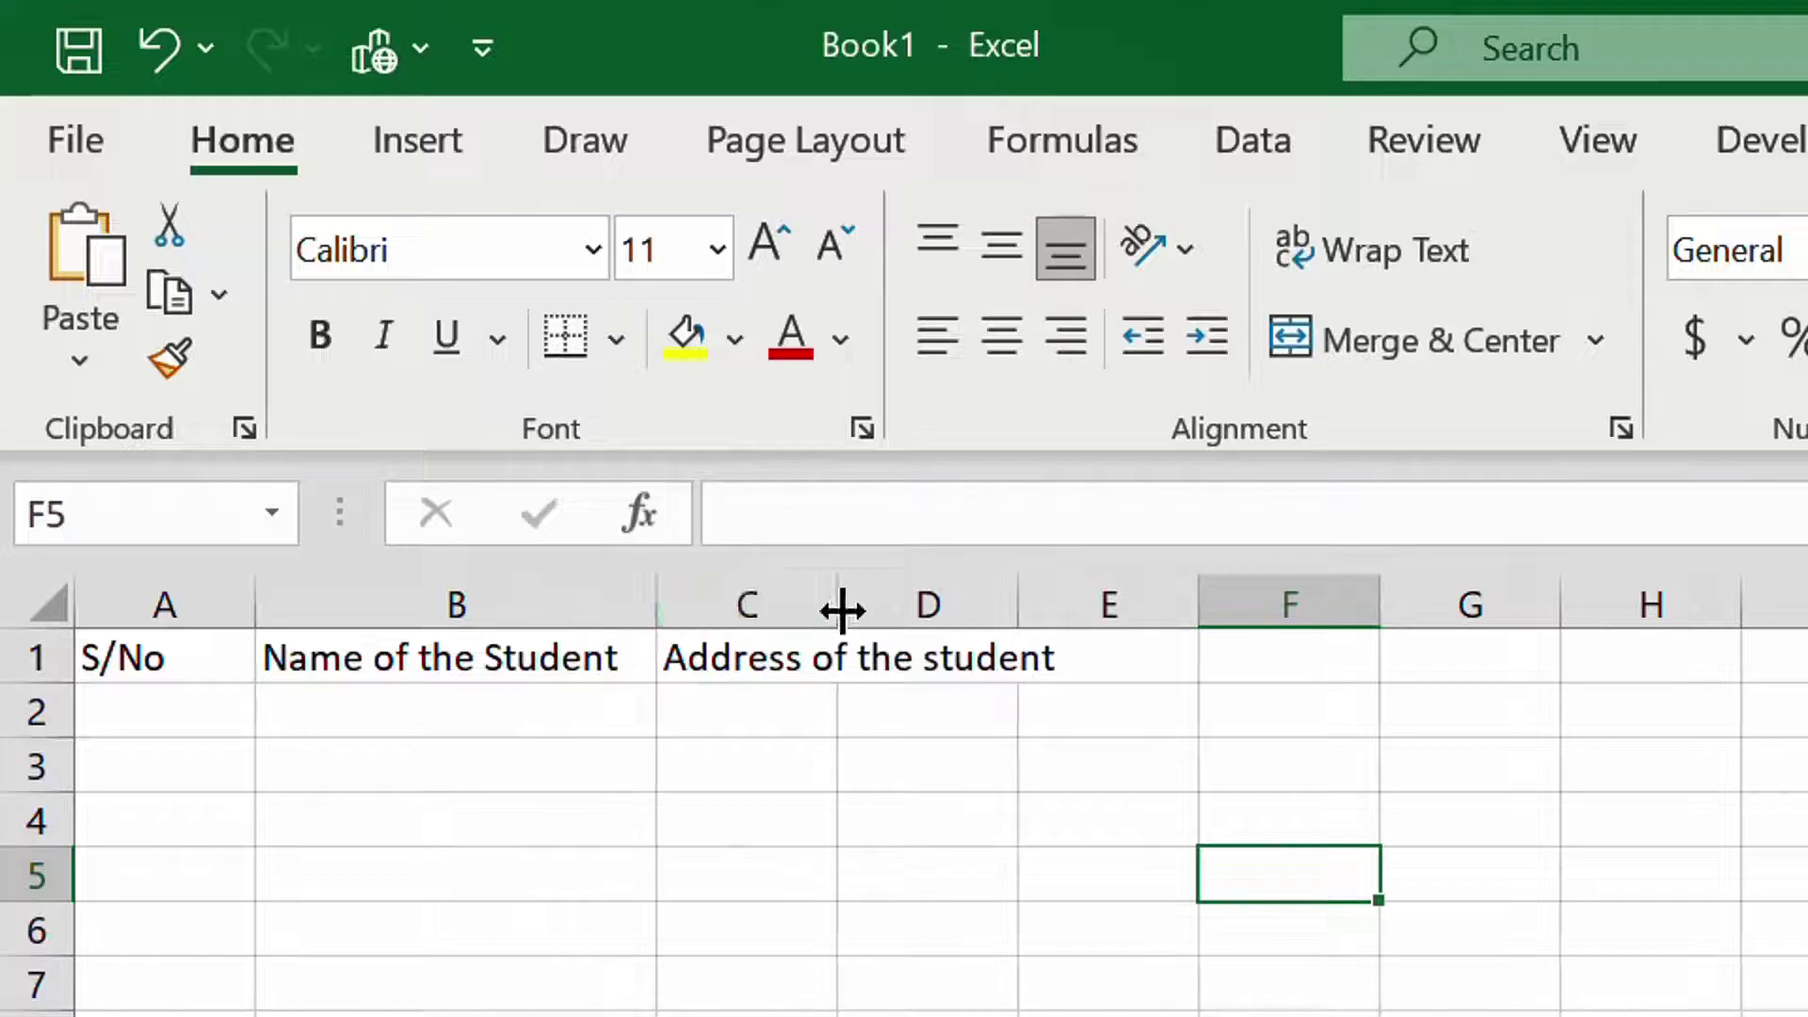
left_click_drag(840, 607, 1094, 629)
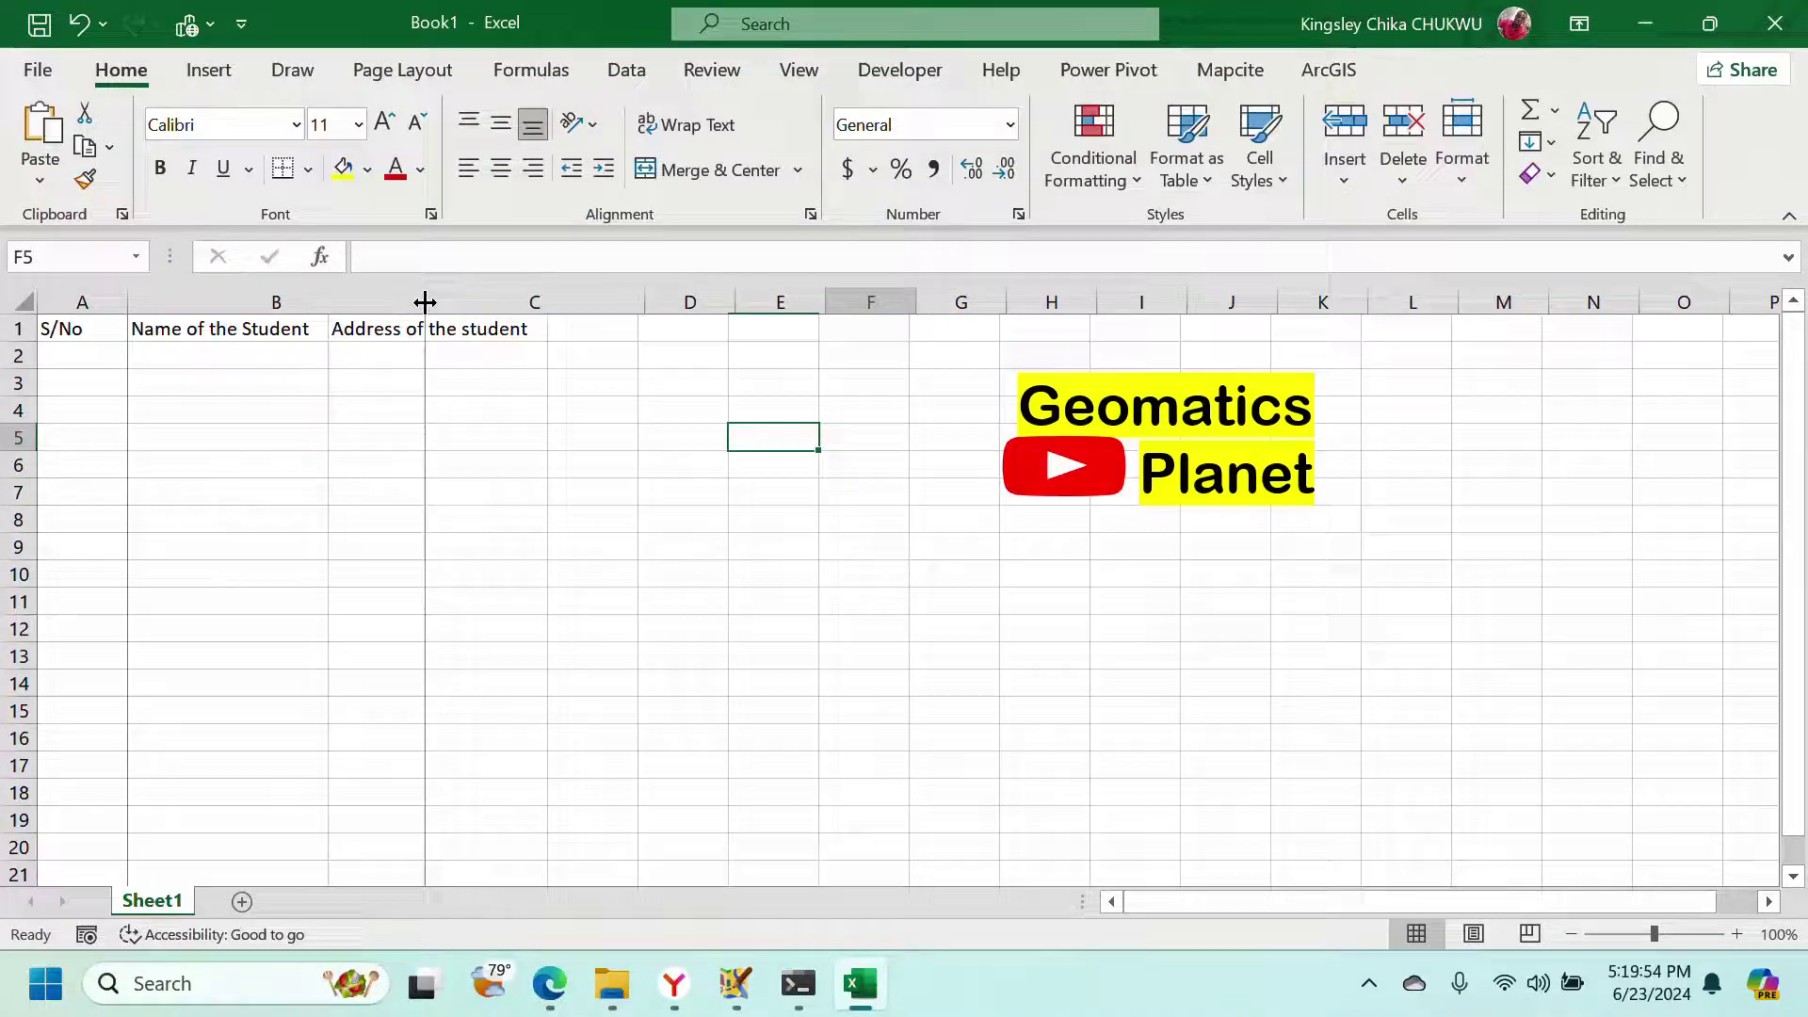
left_click_drag(329, 301, 425, 301)
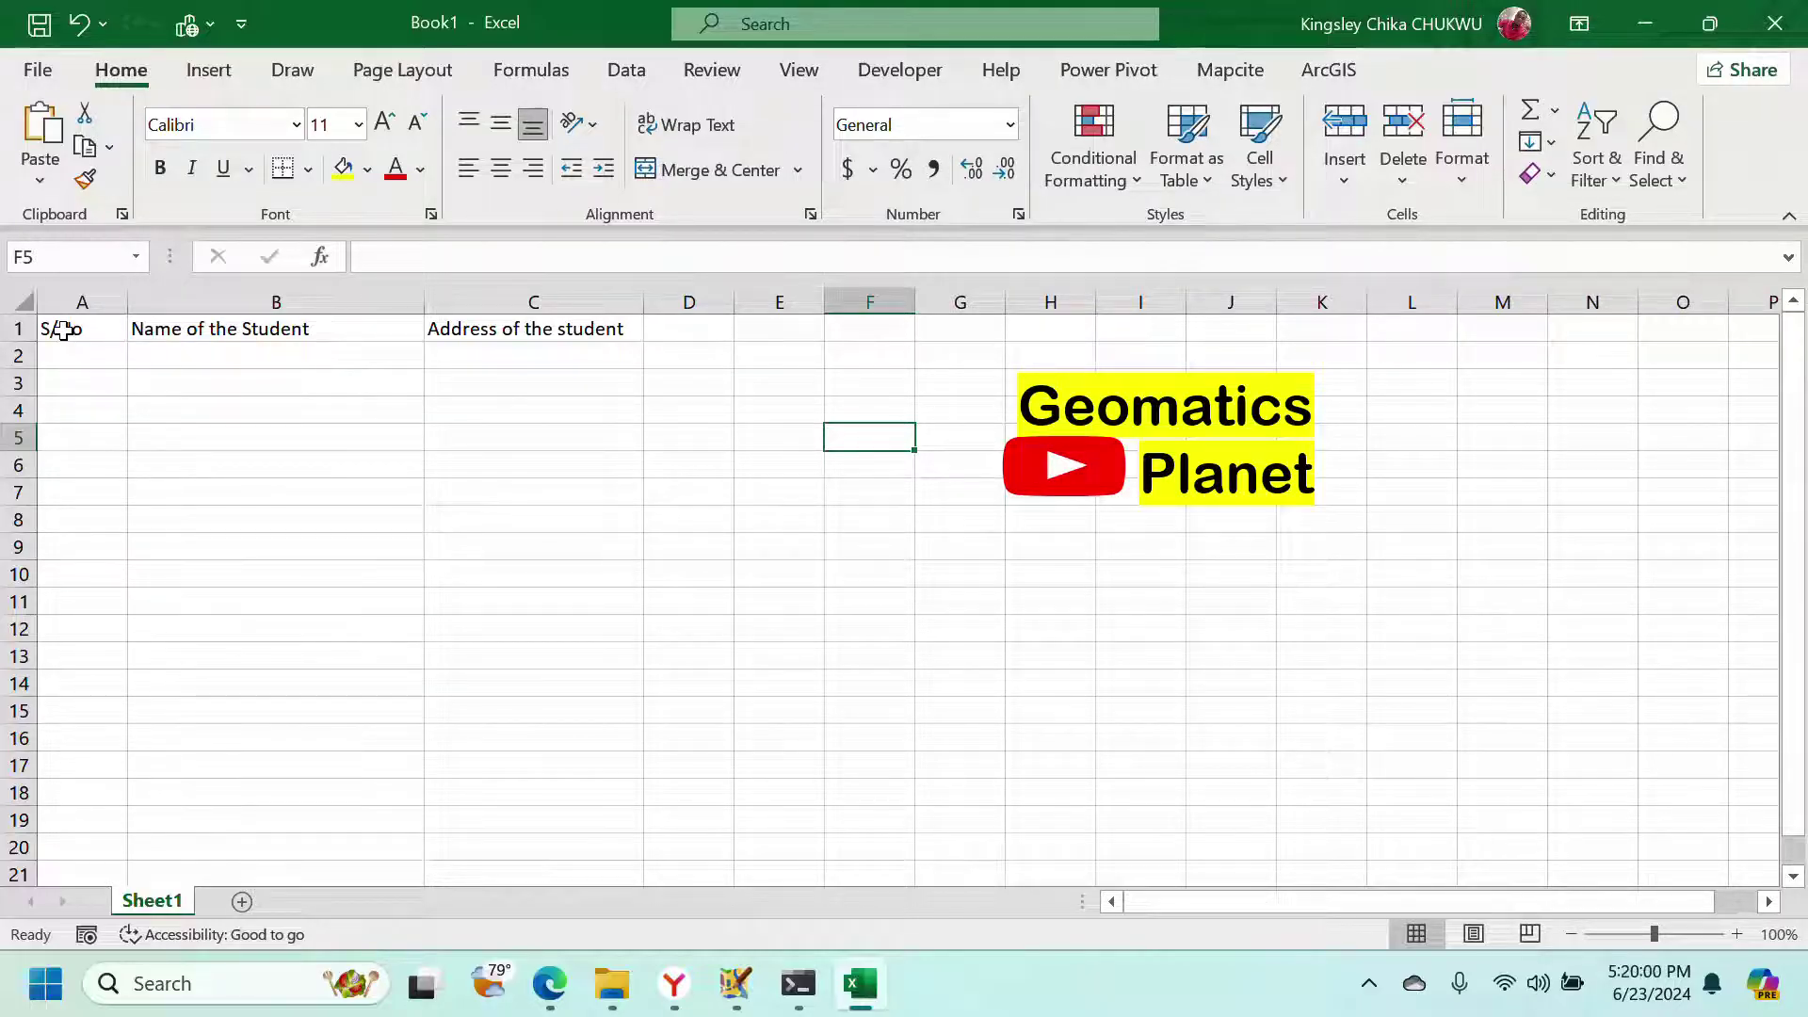
Step: Undo the headers and column widening back to a blank sheet, then open Sheet1's tab menu
key("ctrl+z")
key("ctrl+z")
key("ctrl+z")
key("ctrl+z")
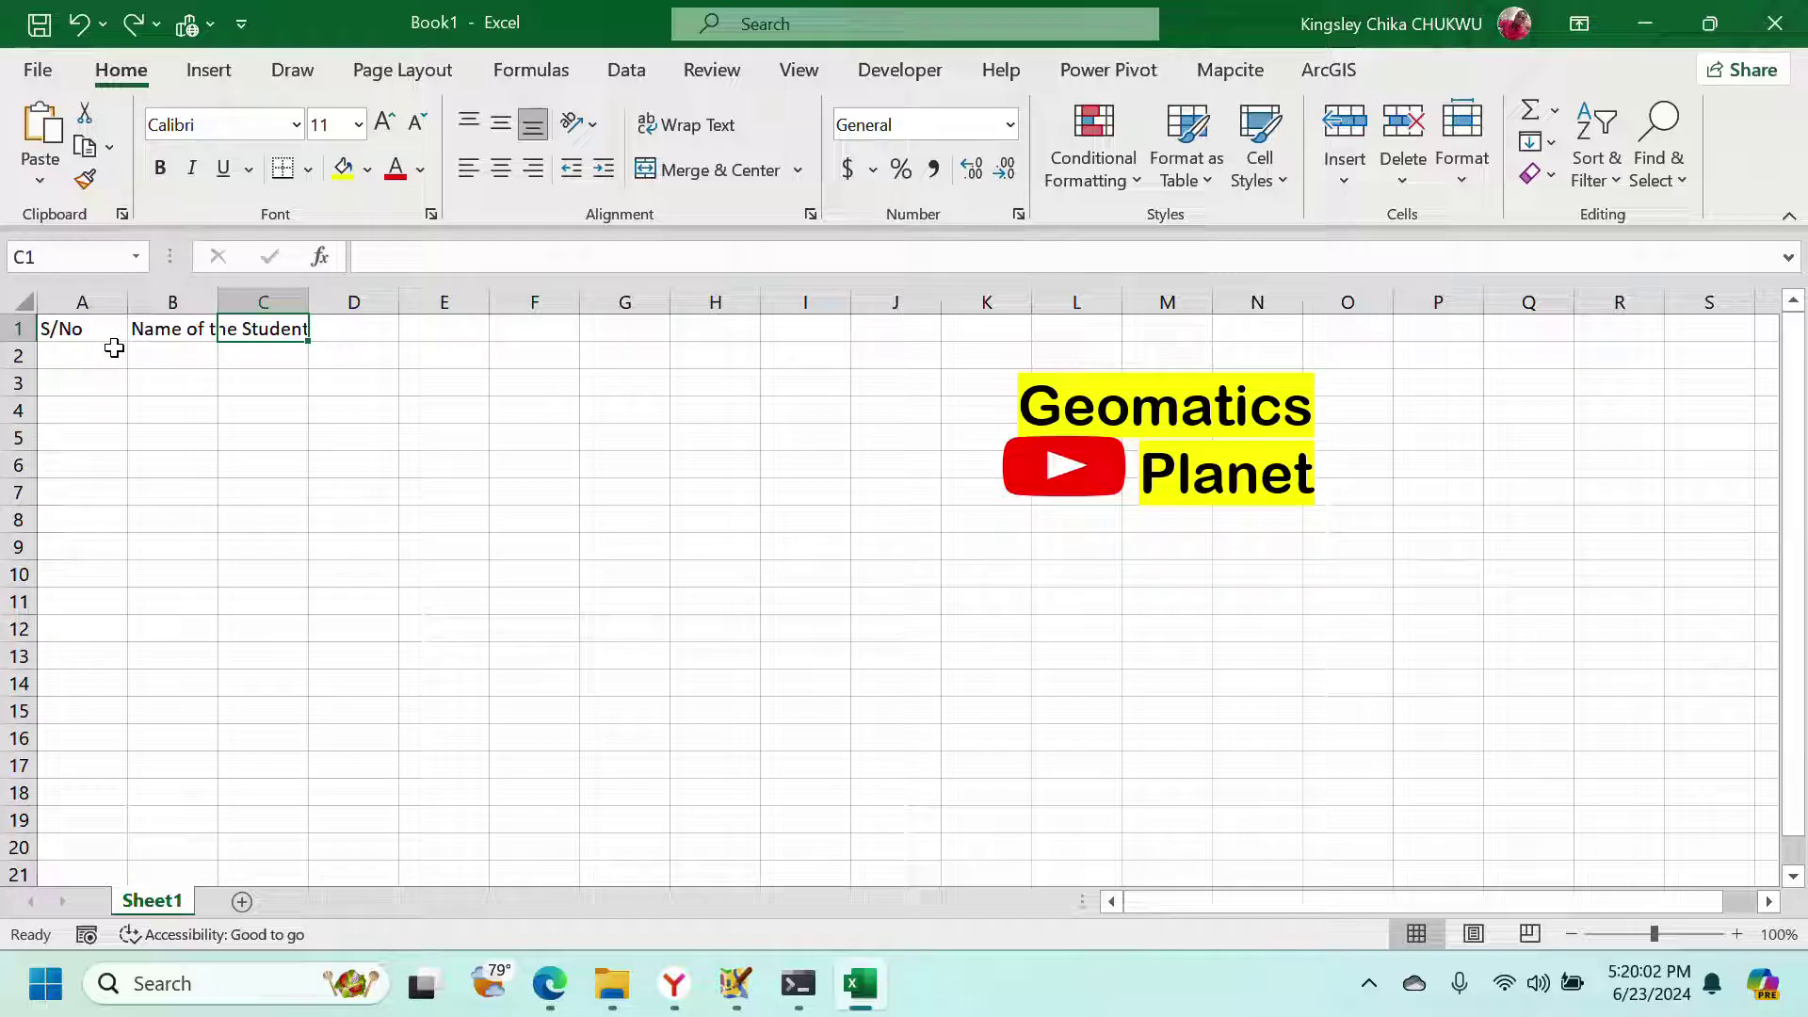
key("ctrl+z")
key("ctrl+z")
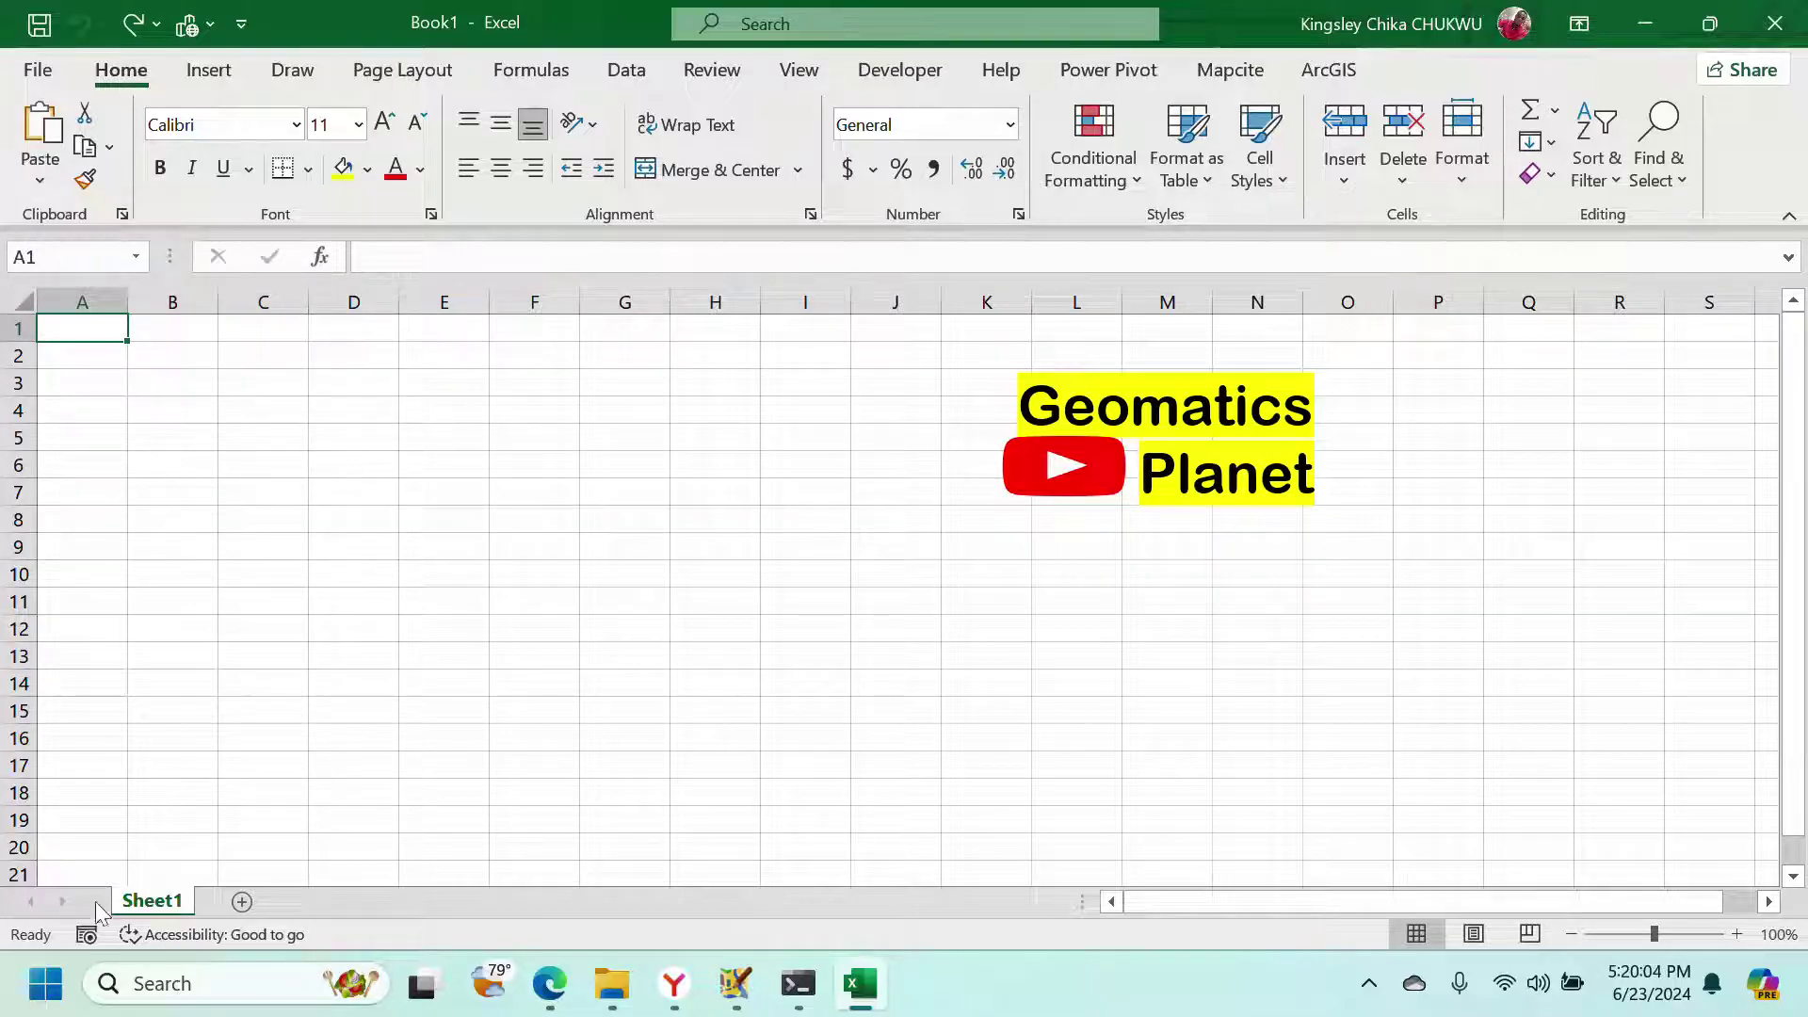
right_click(136, 902)
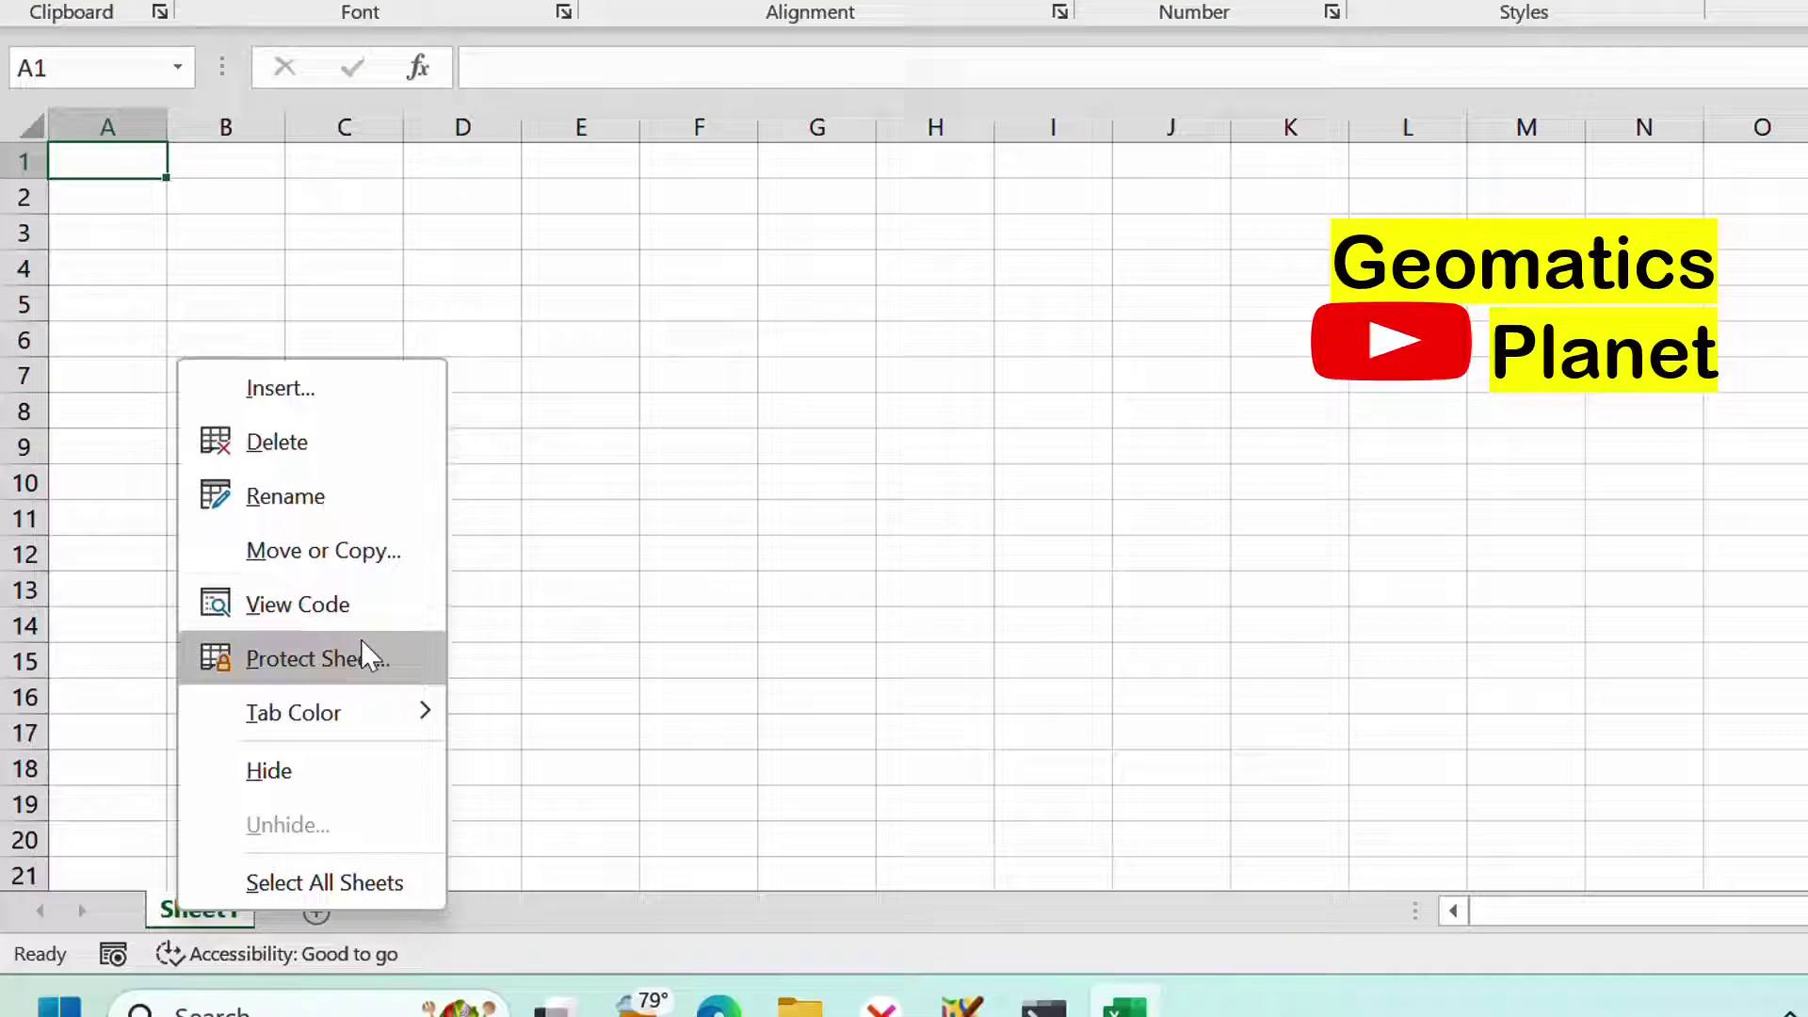
Step: Open Sheet1's code and create a Worksheet_SelectionChange event procedure
left_click(339, 610)
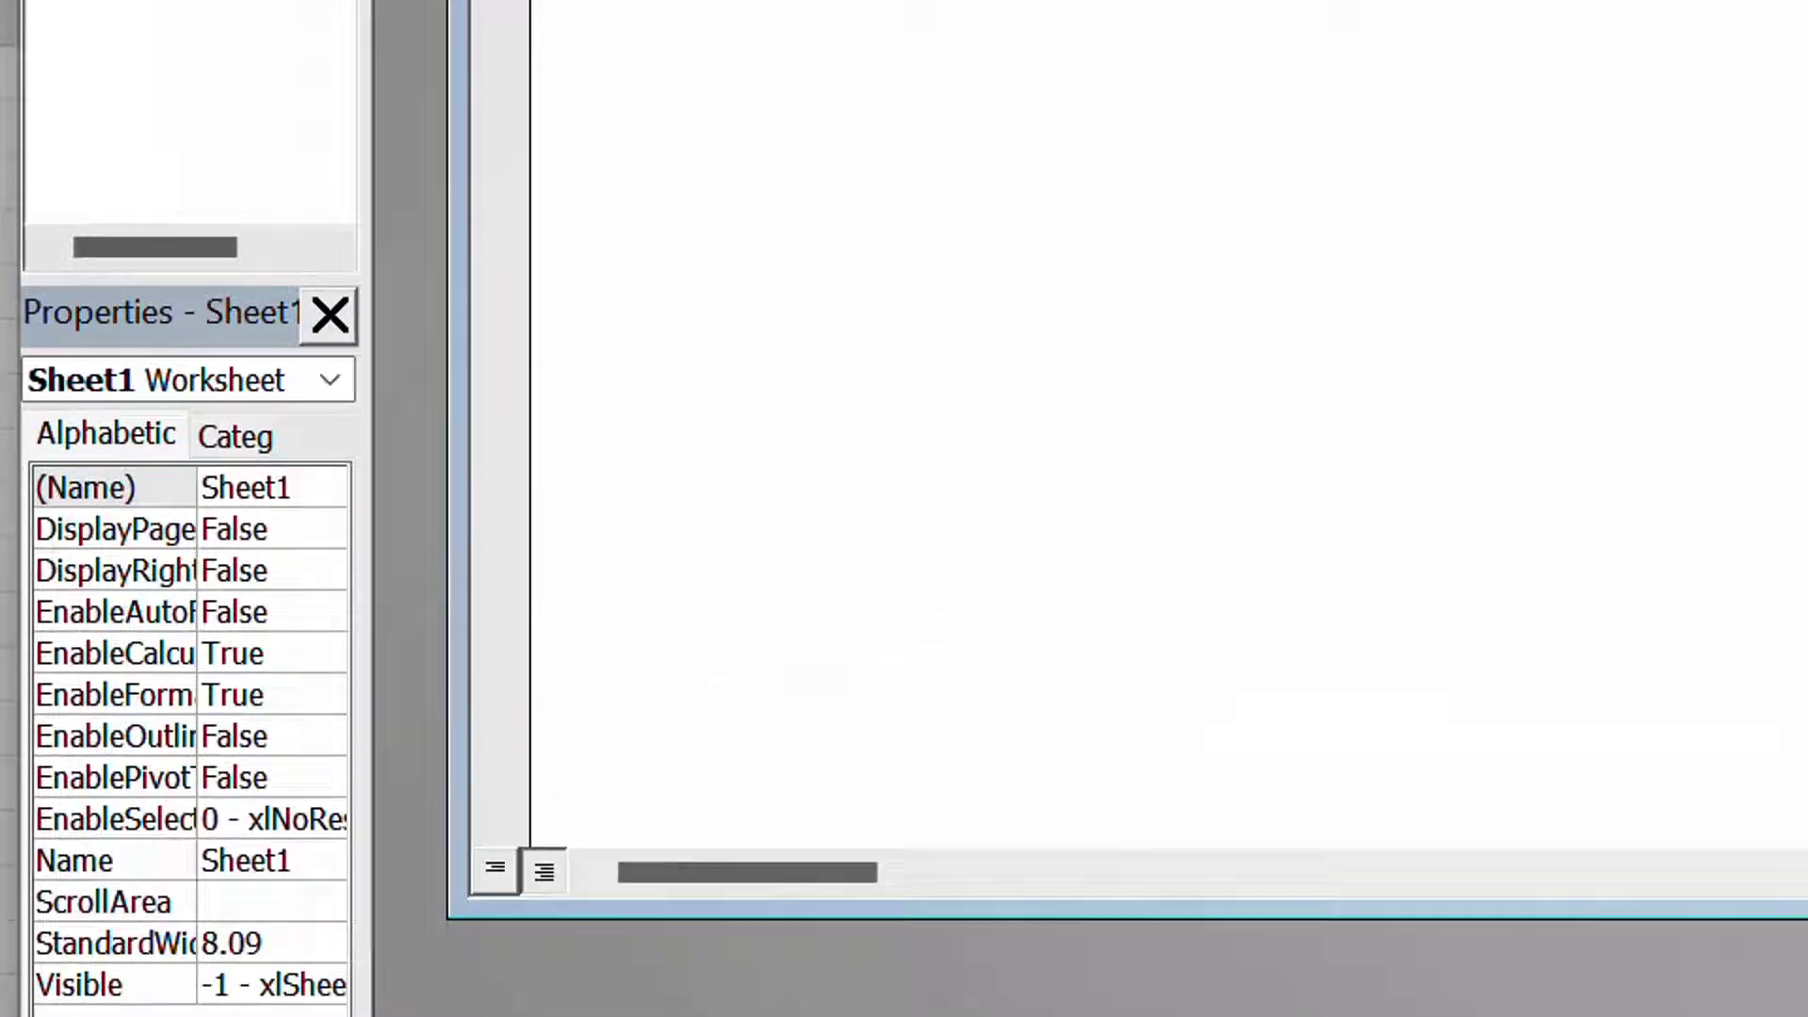
left_click(1635, 382)
left_click(1183, 492)
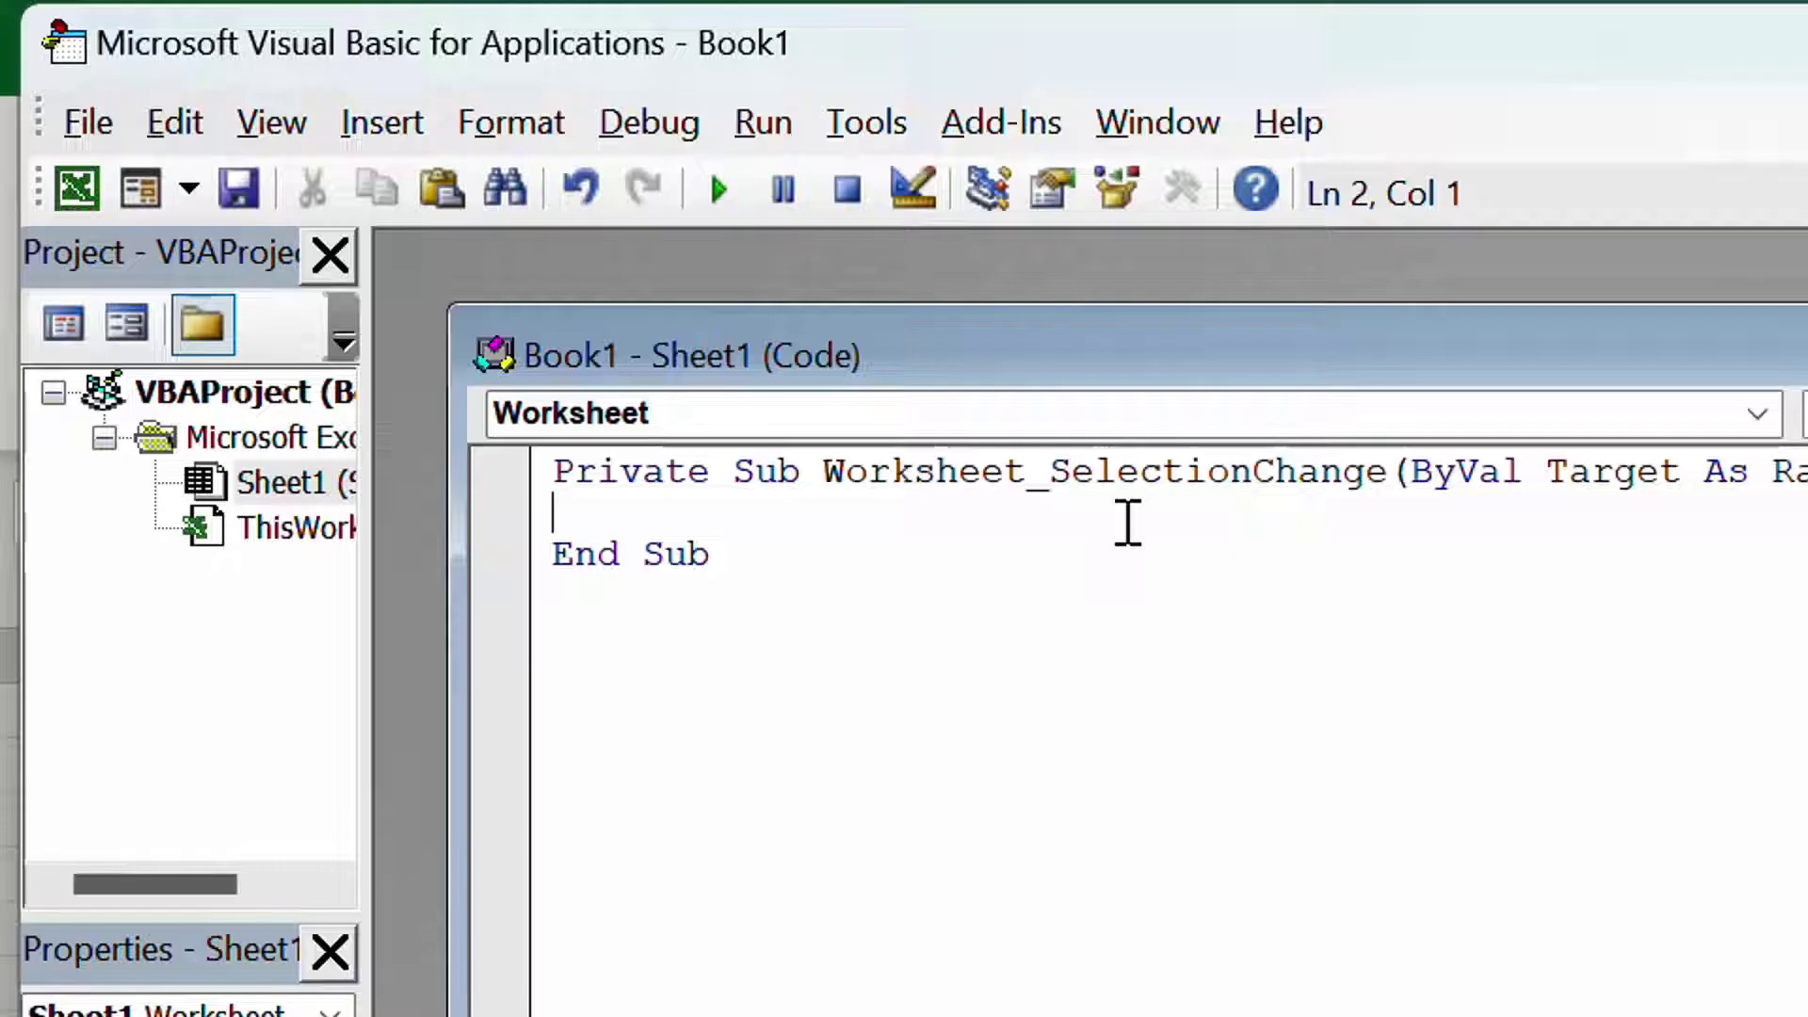
Step: Write cells.EntireColumn.AutoFit in the procedure and close the VBA editor
type("cell")
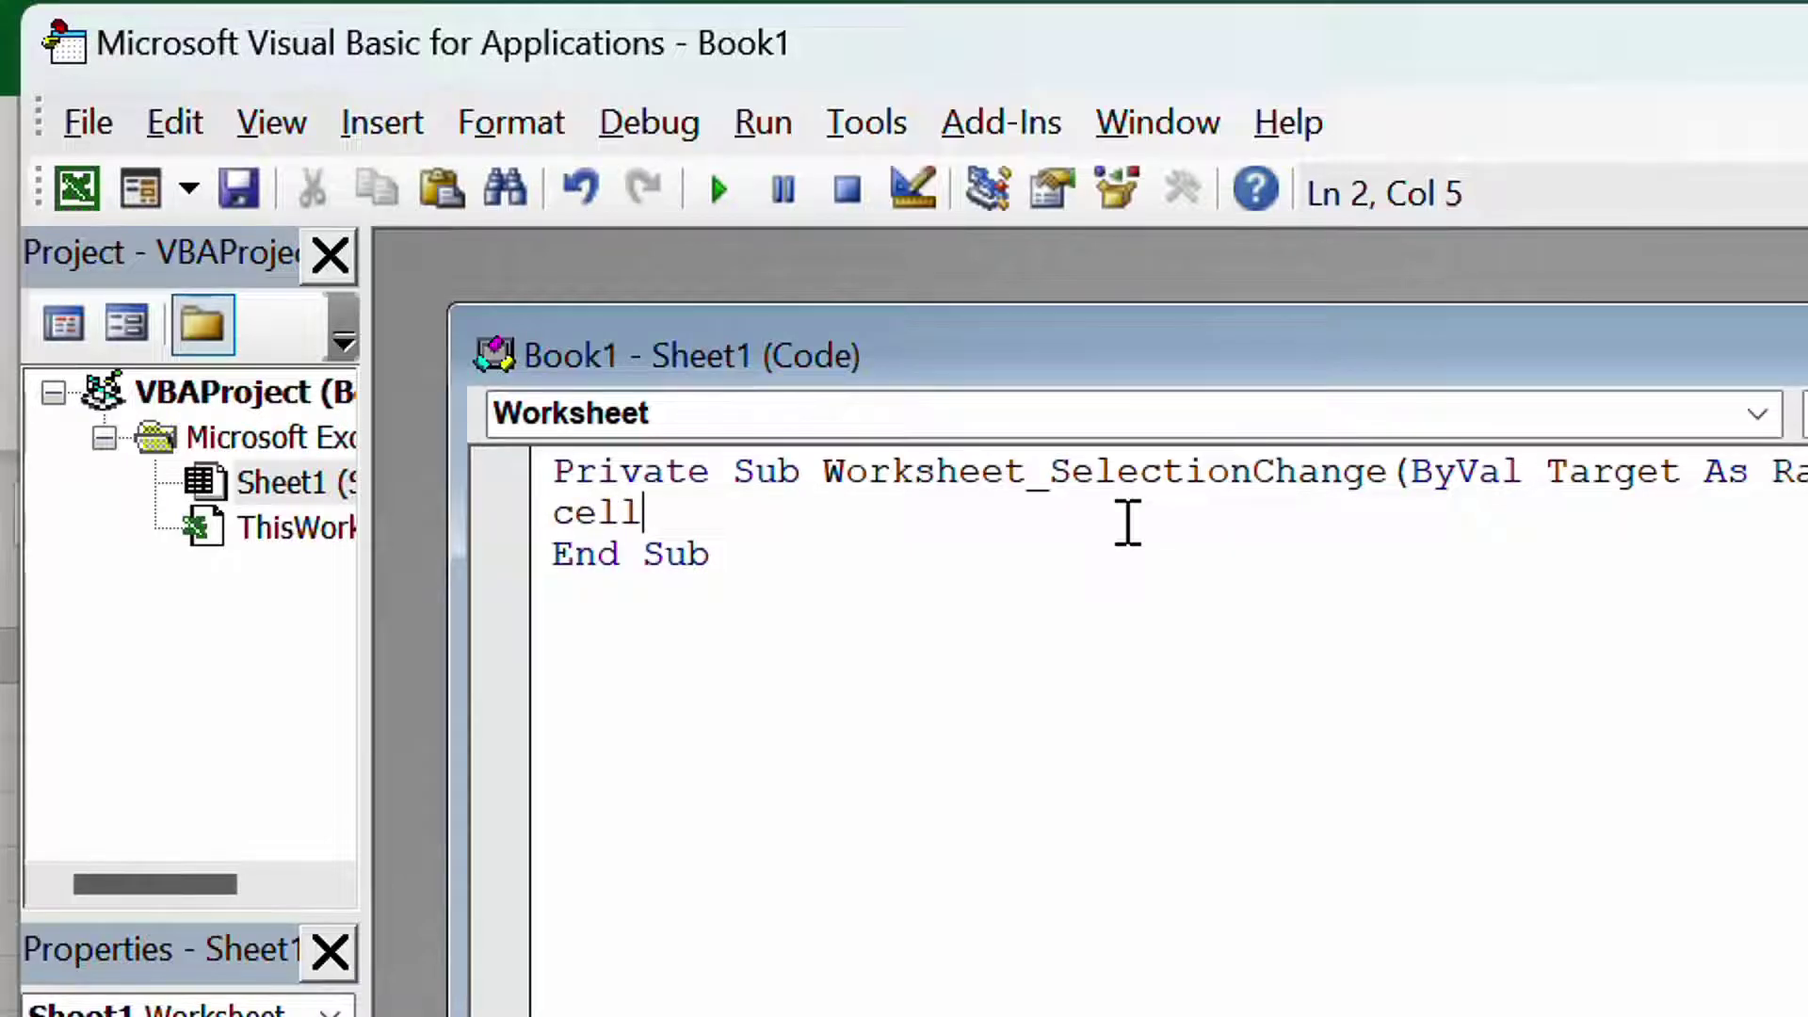
type("s")
type(".")
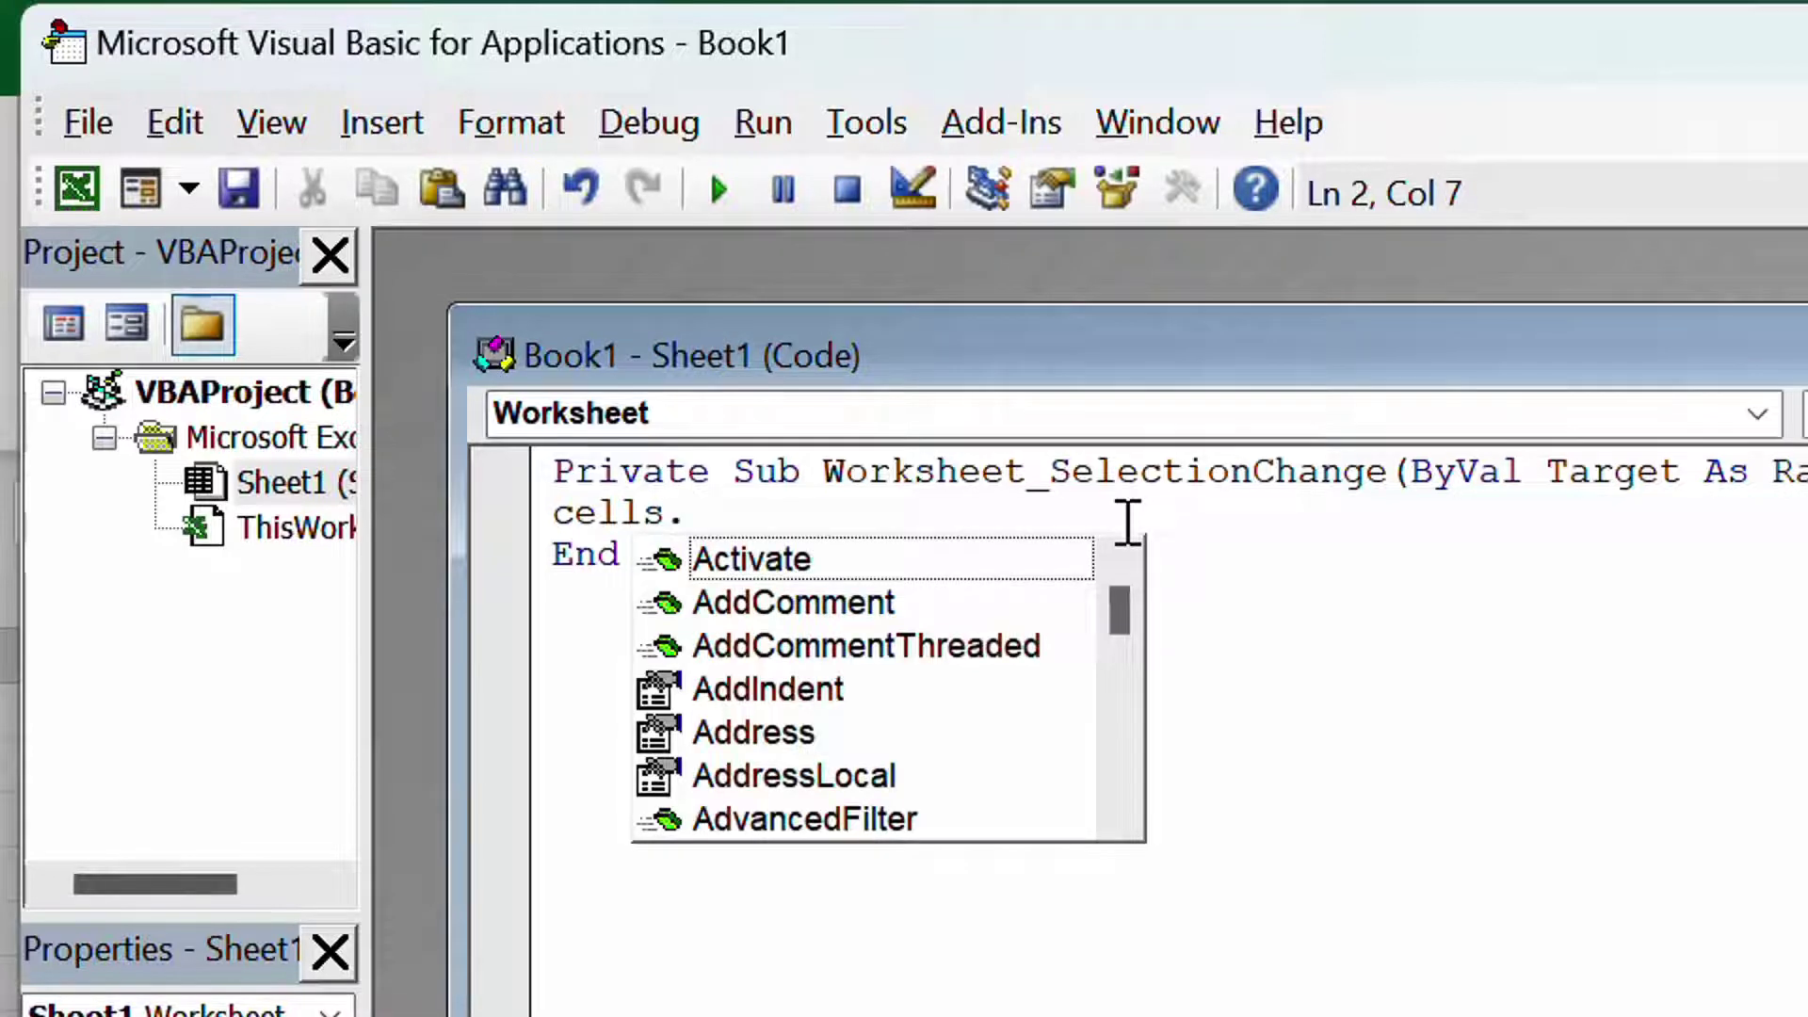
type("E")
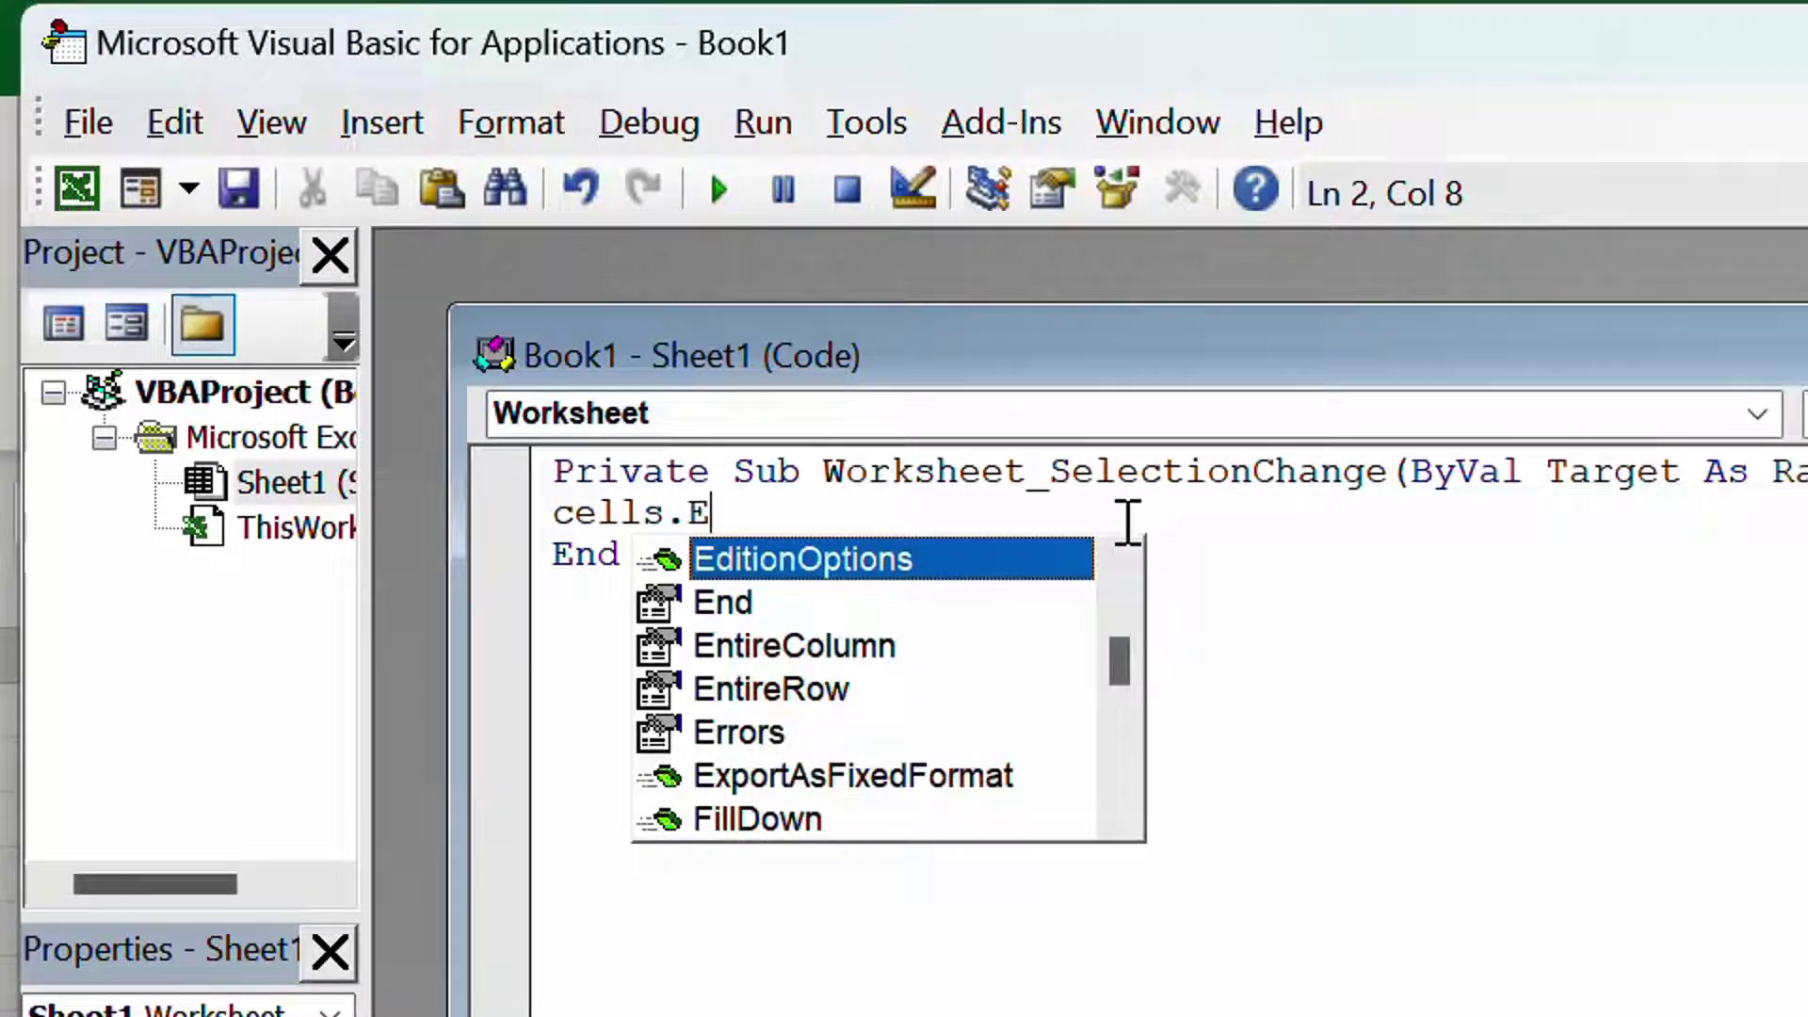
type("nt")
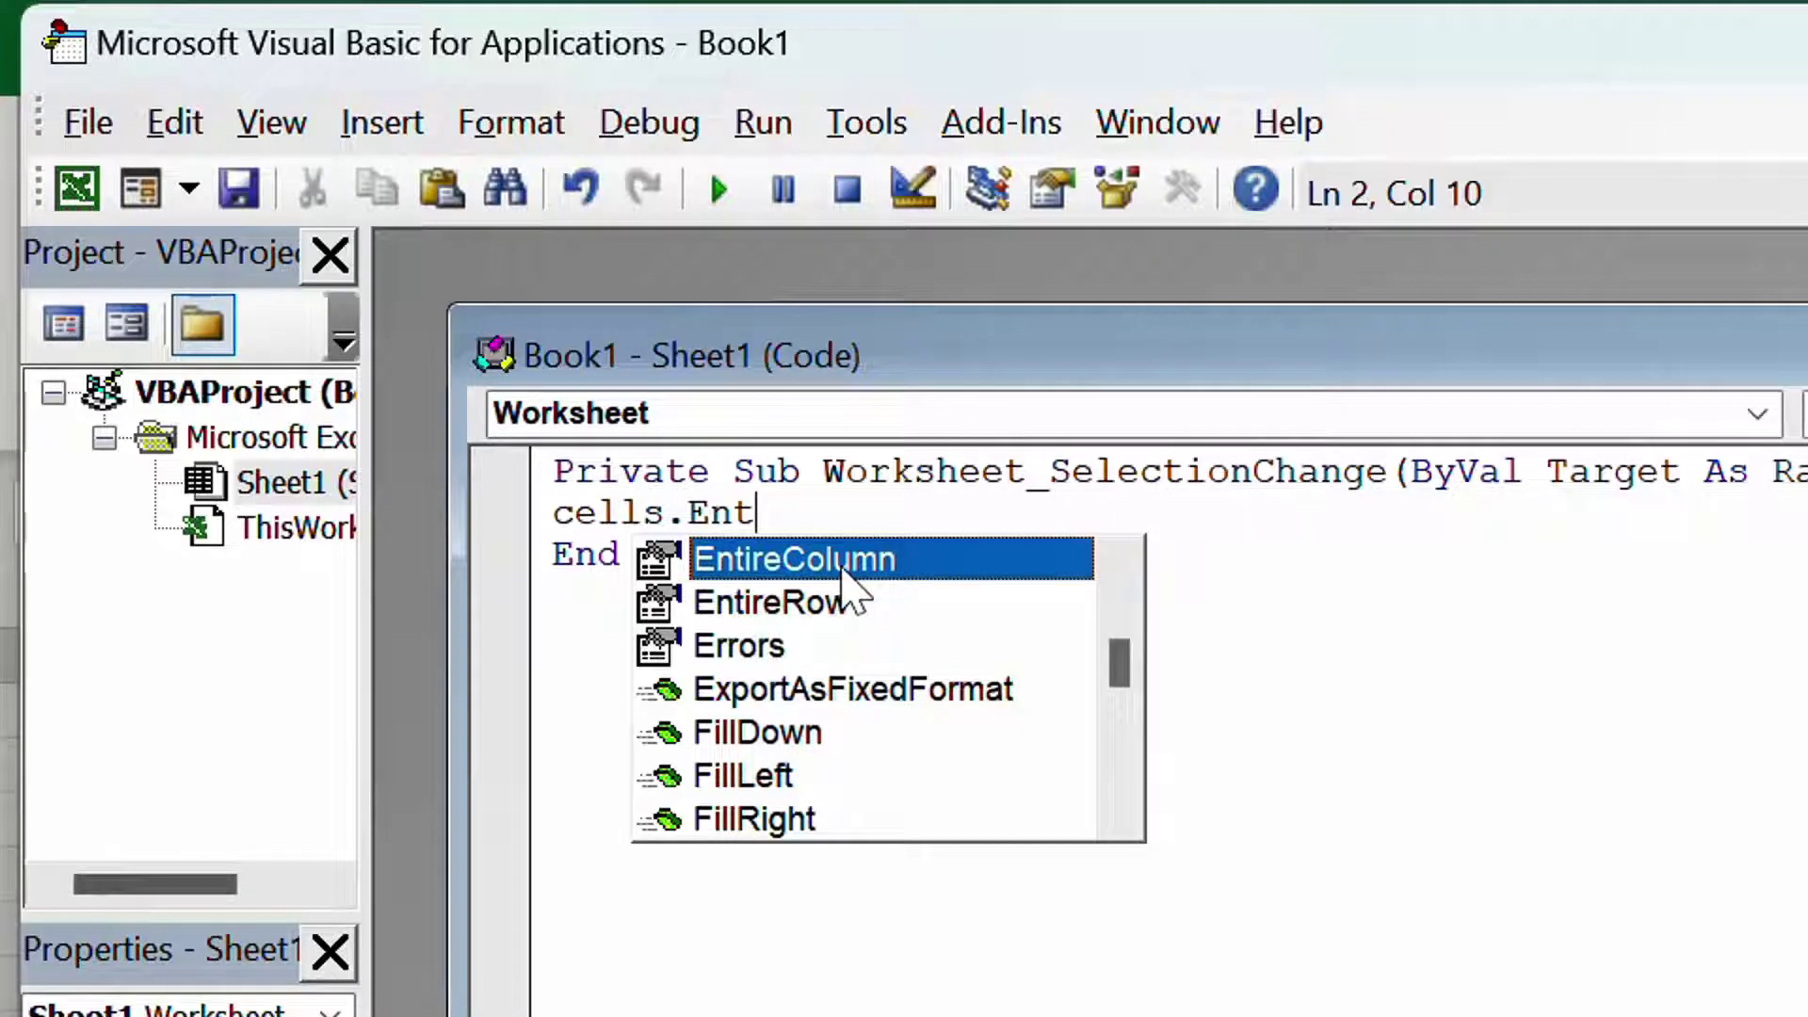
key("Tab")
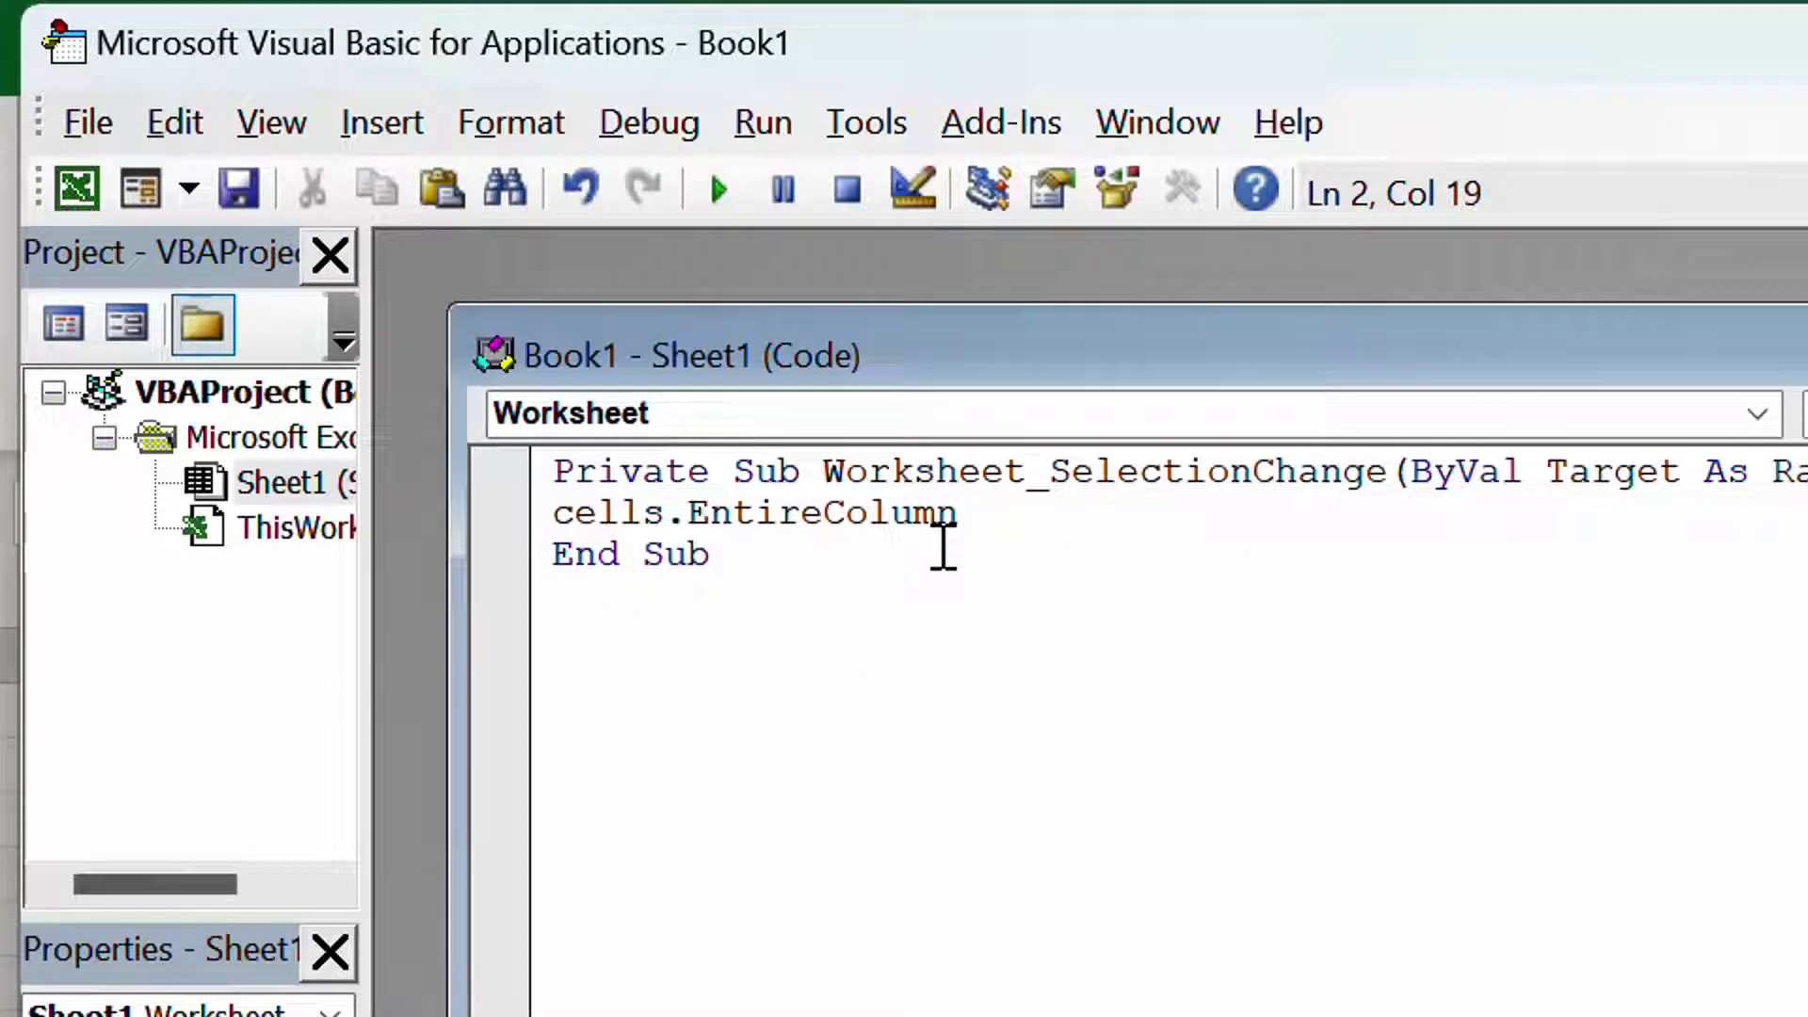
type(".")
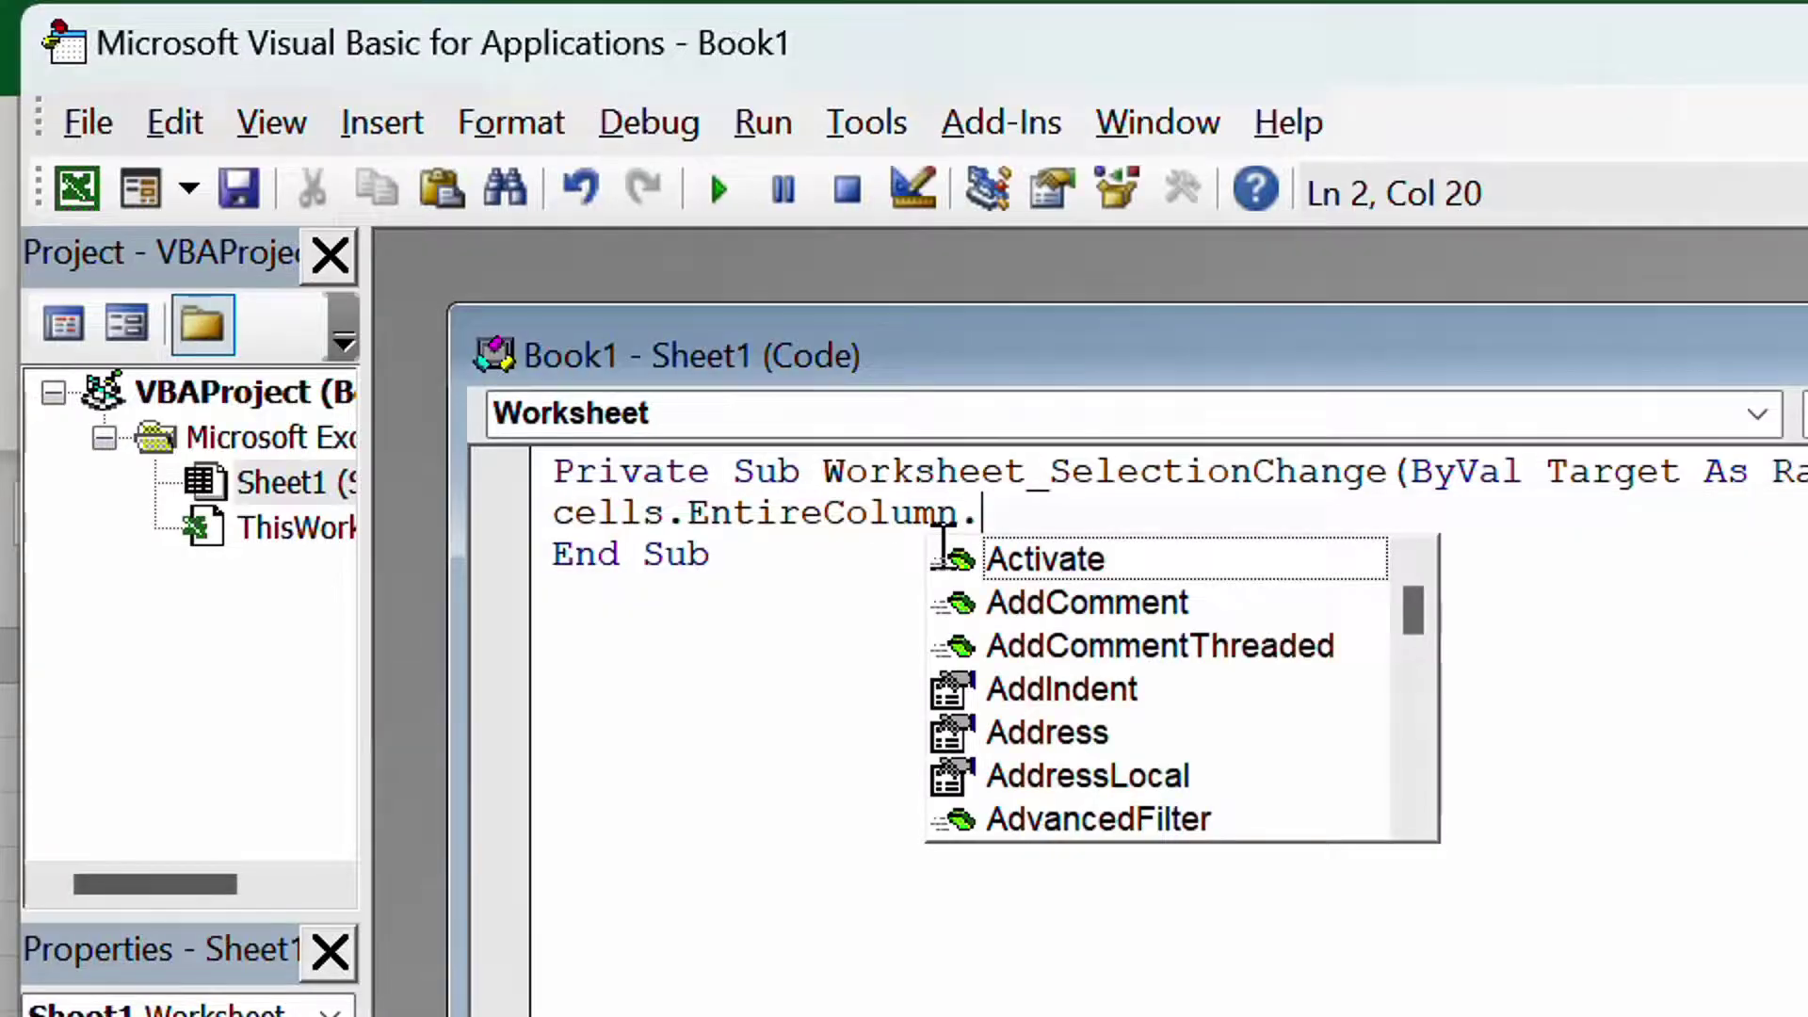
type("Au")
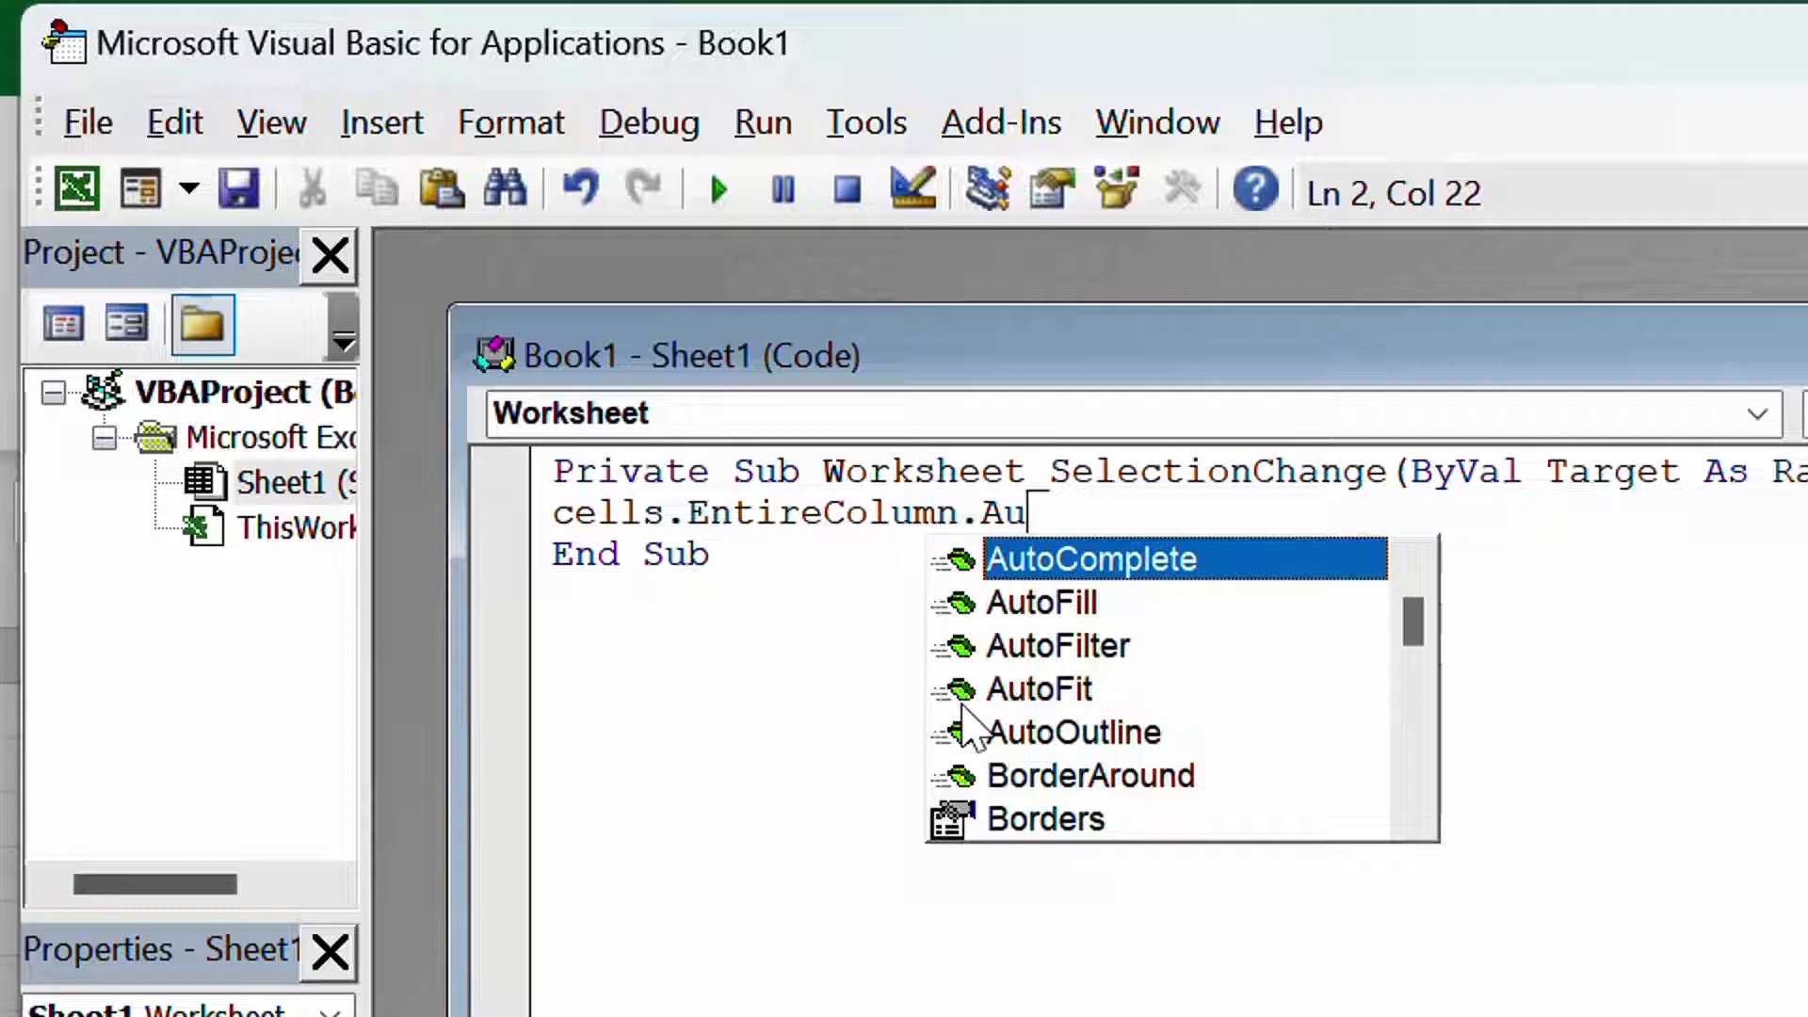
double_click(1023, 688)
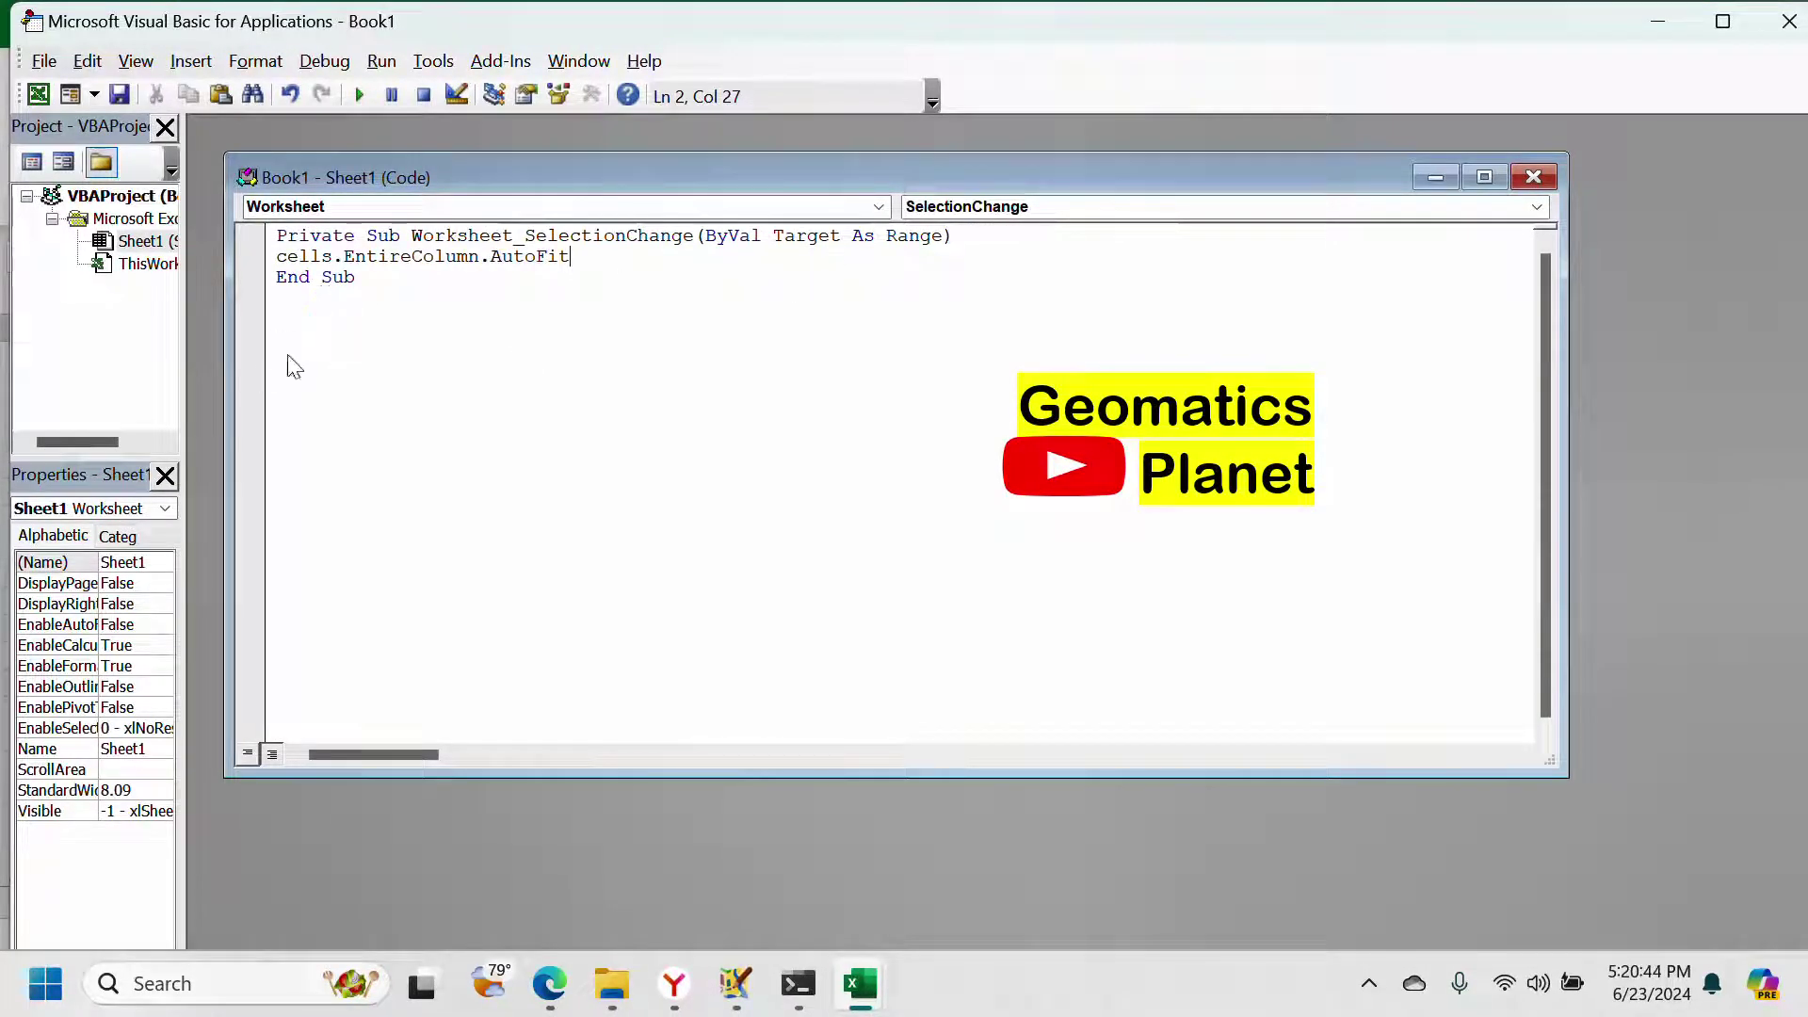
left_click(1533, 177)
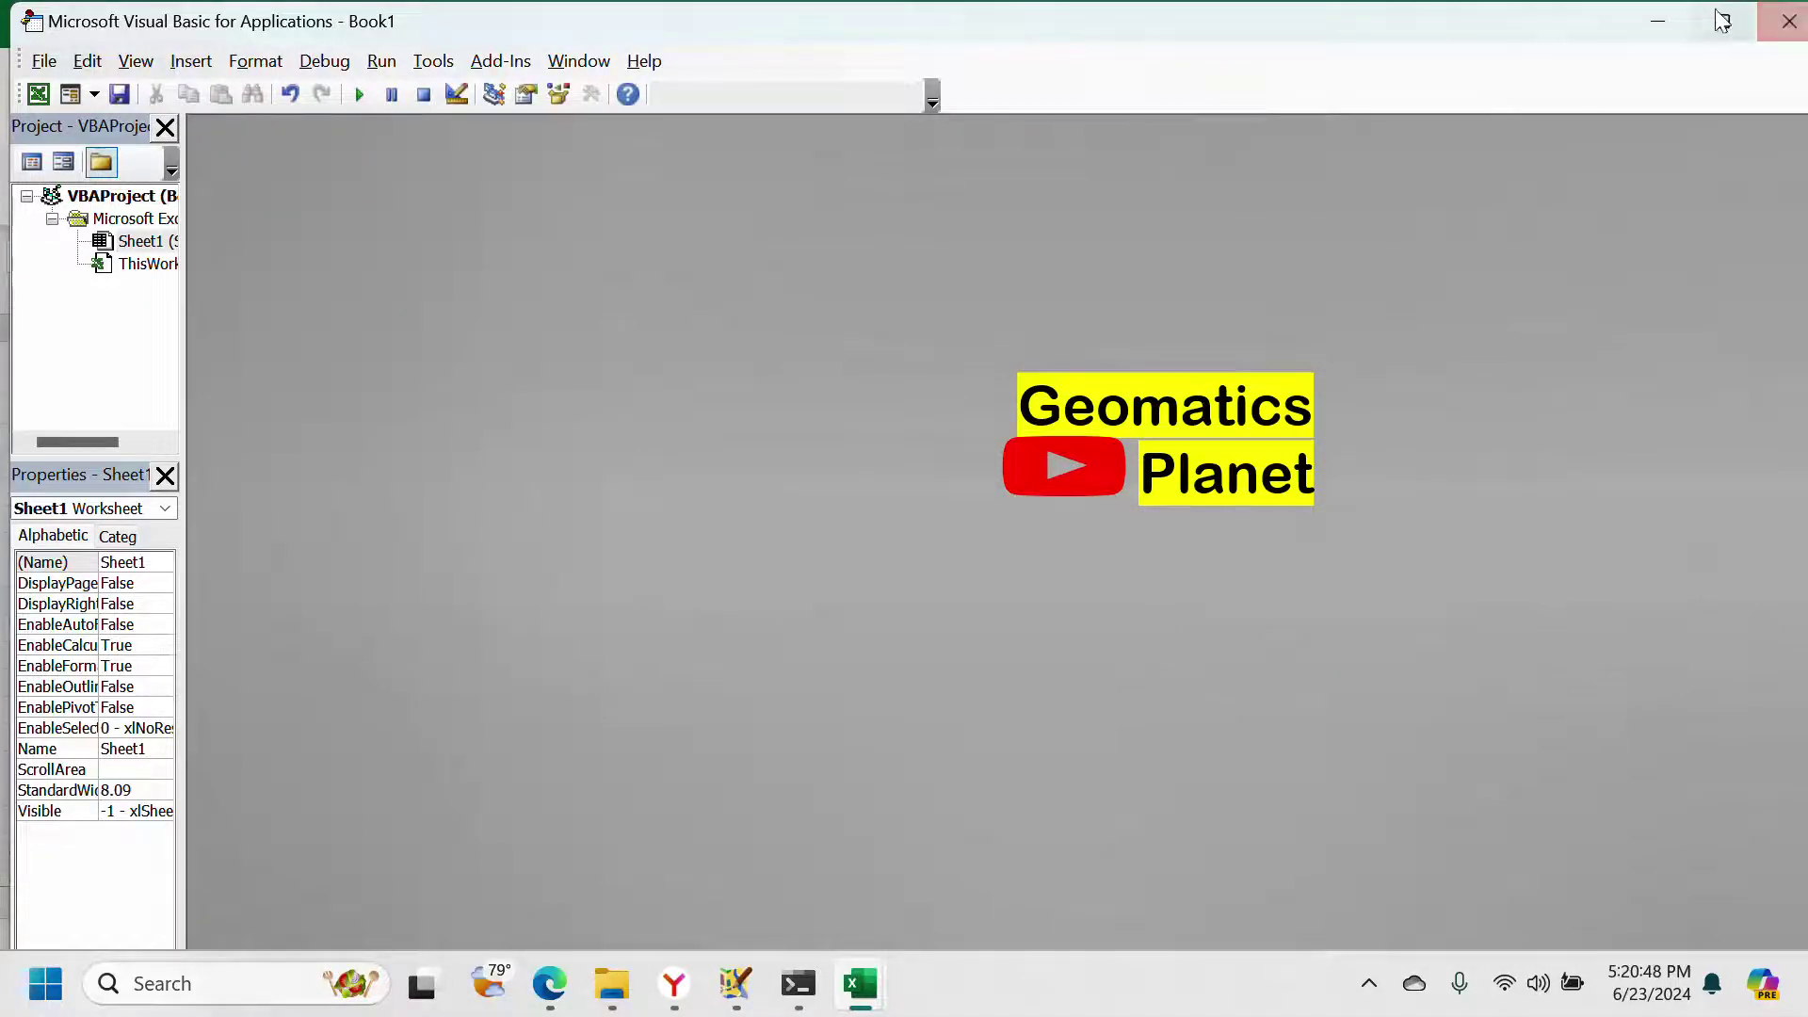
left_click(1789, 20)
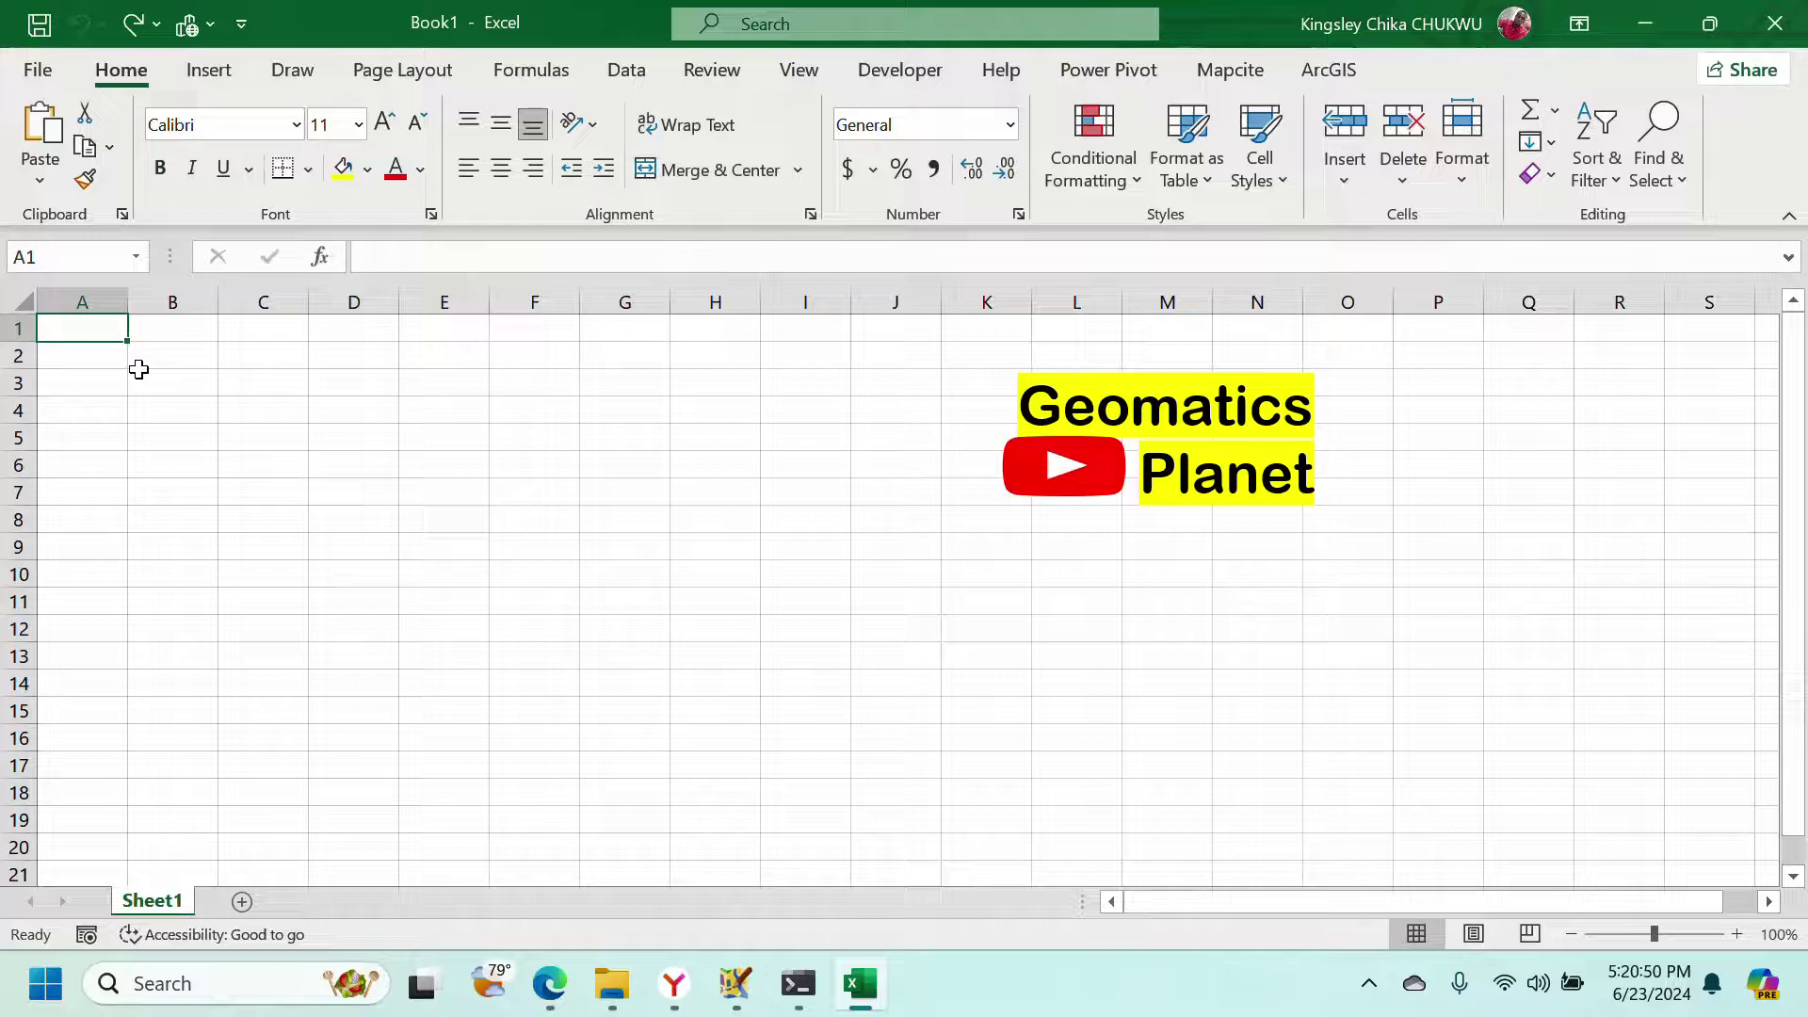
Step: Enter S/No in A1 and Student Name in B1, fixing typos, so columns auto-fit
type("IS")
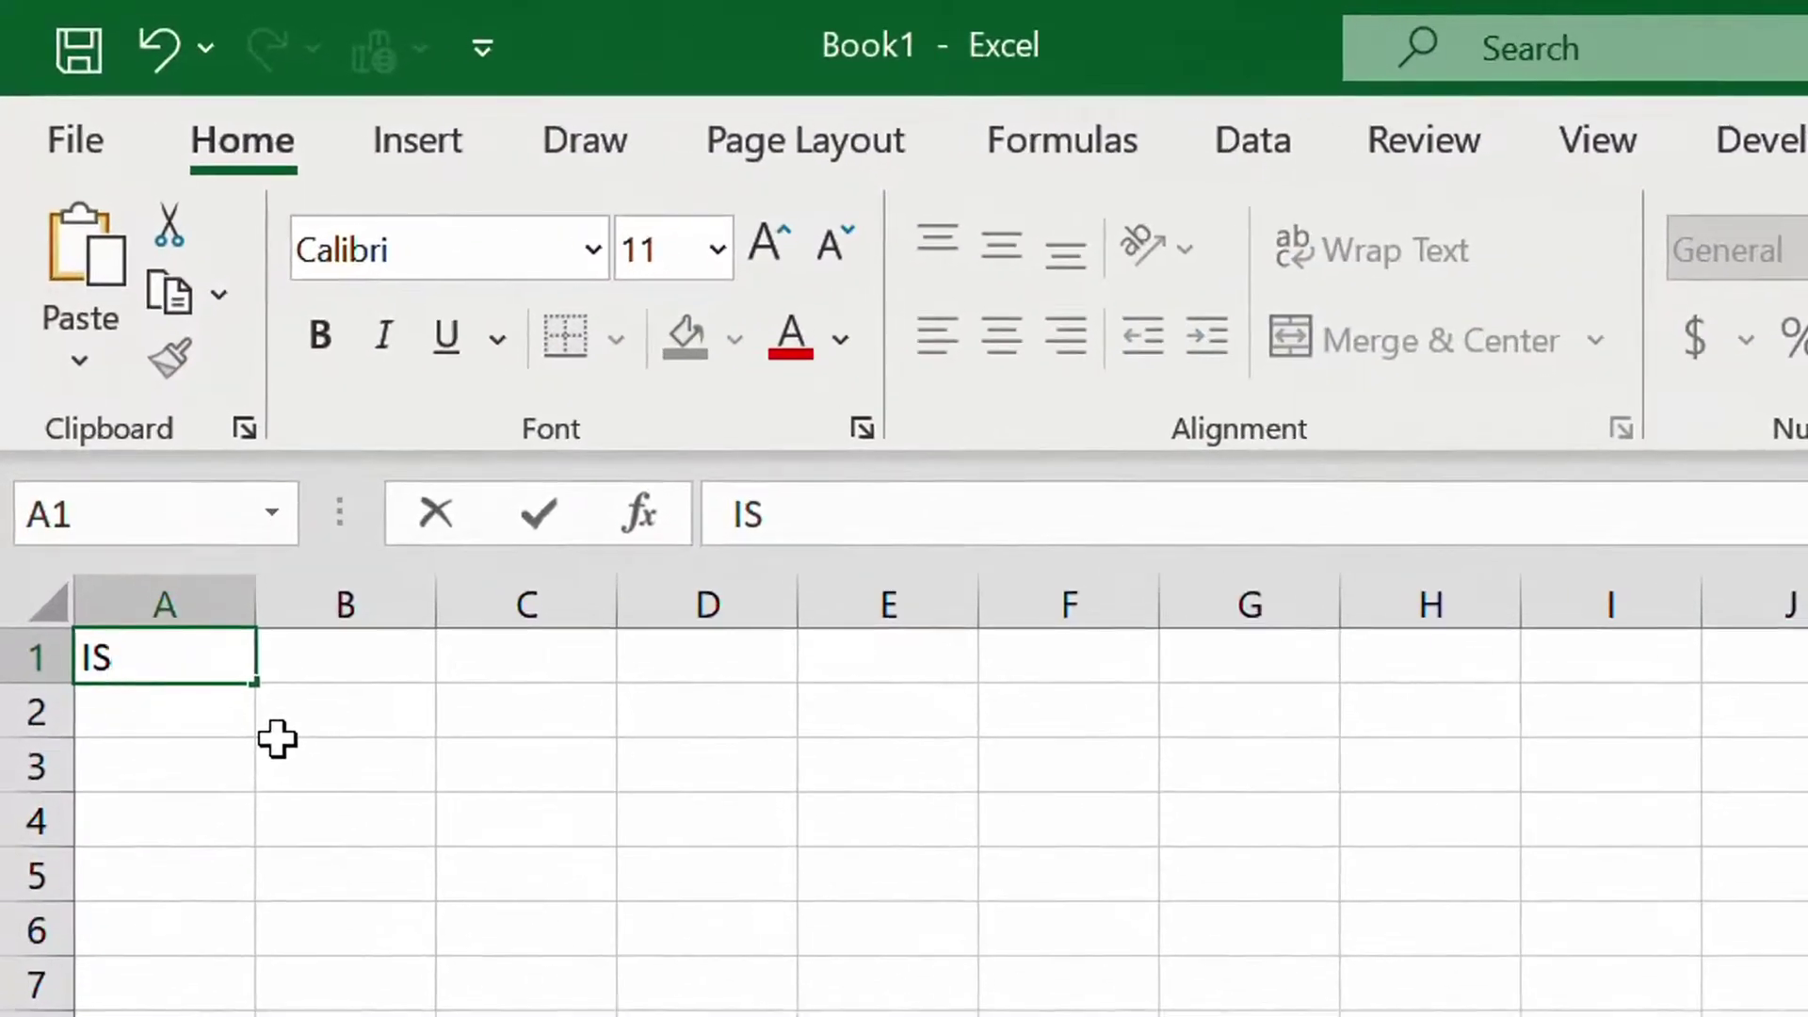
key("BackSpace")
key("BackSpace")
type("S/")
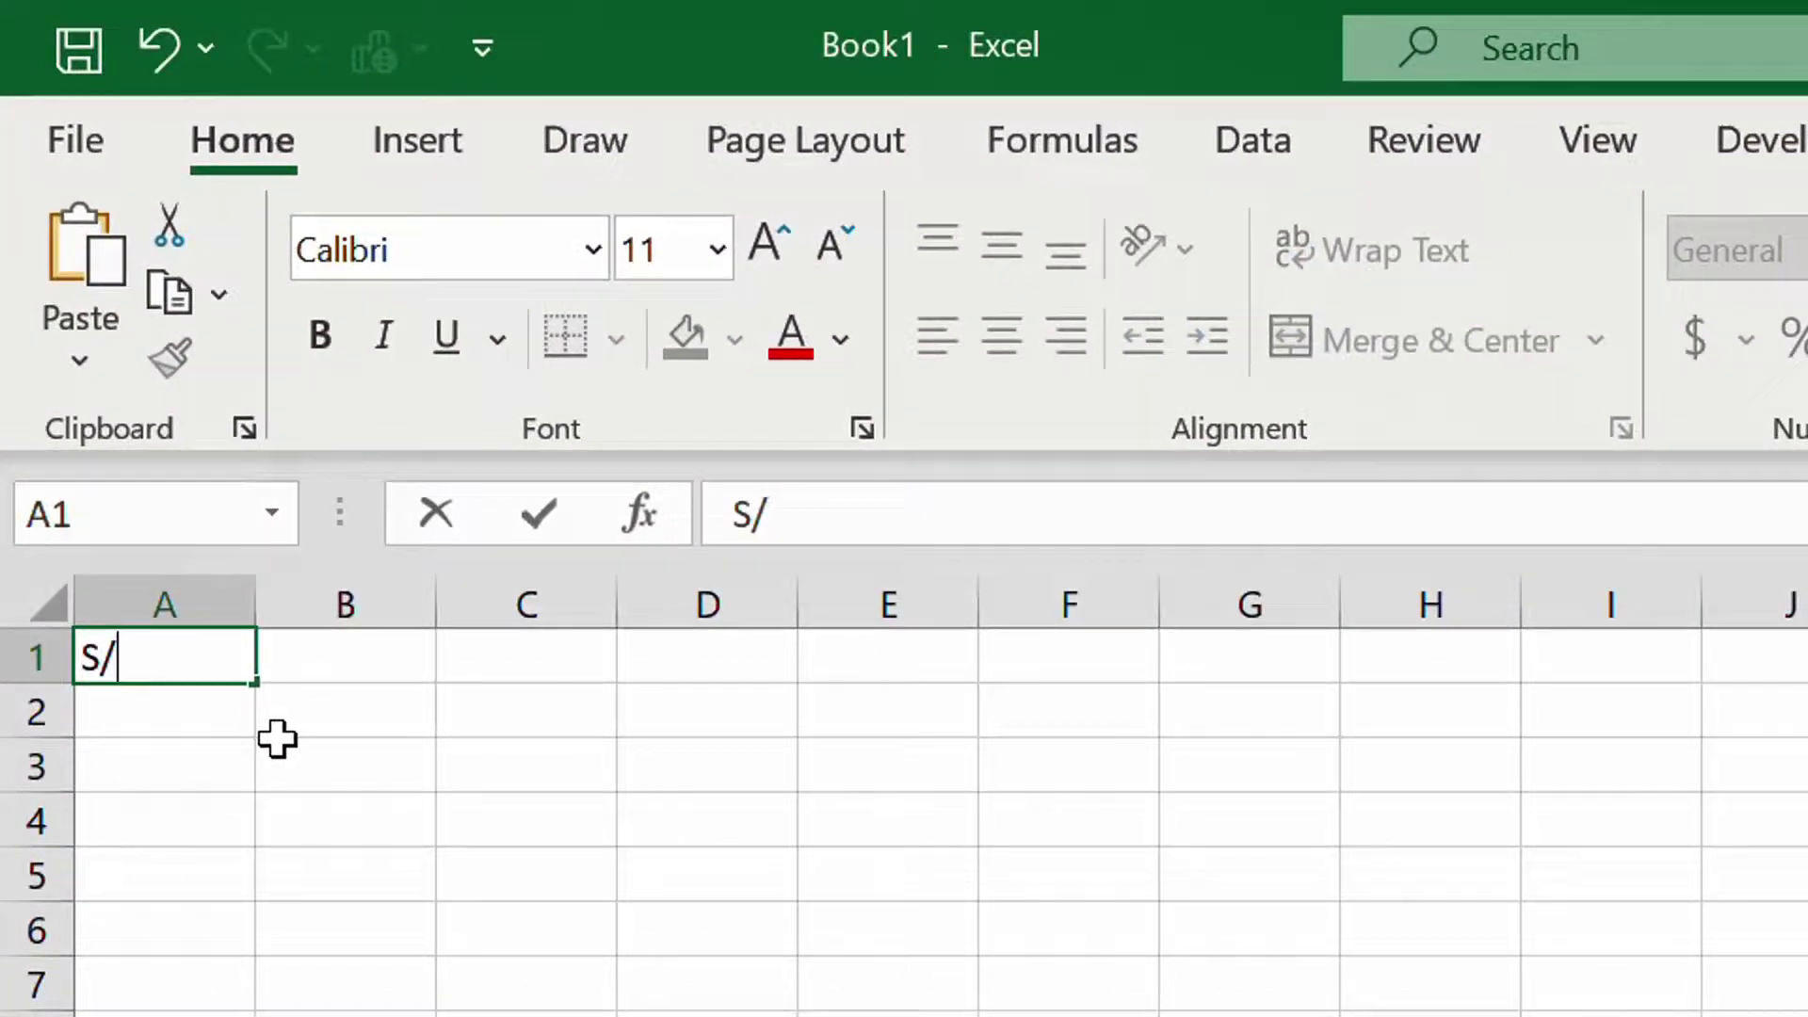
type("No")
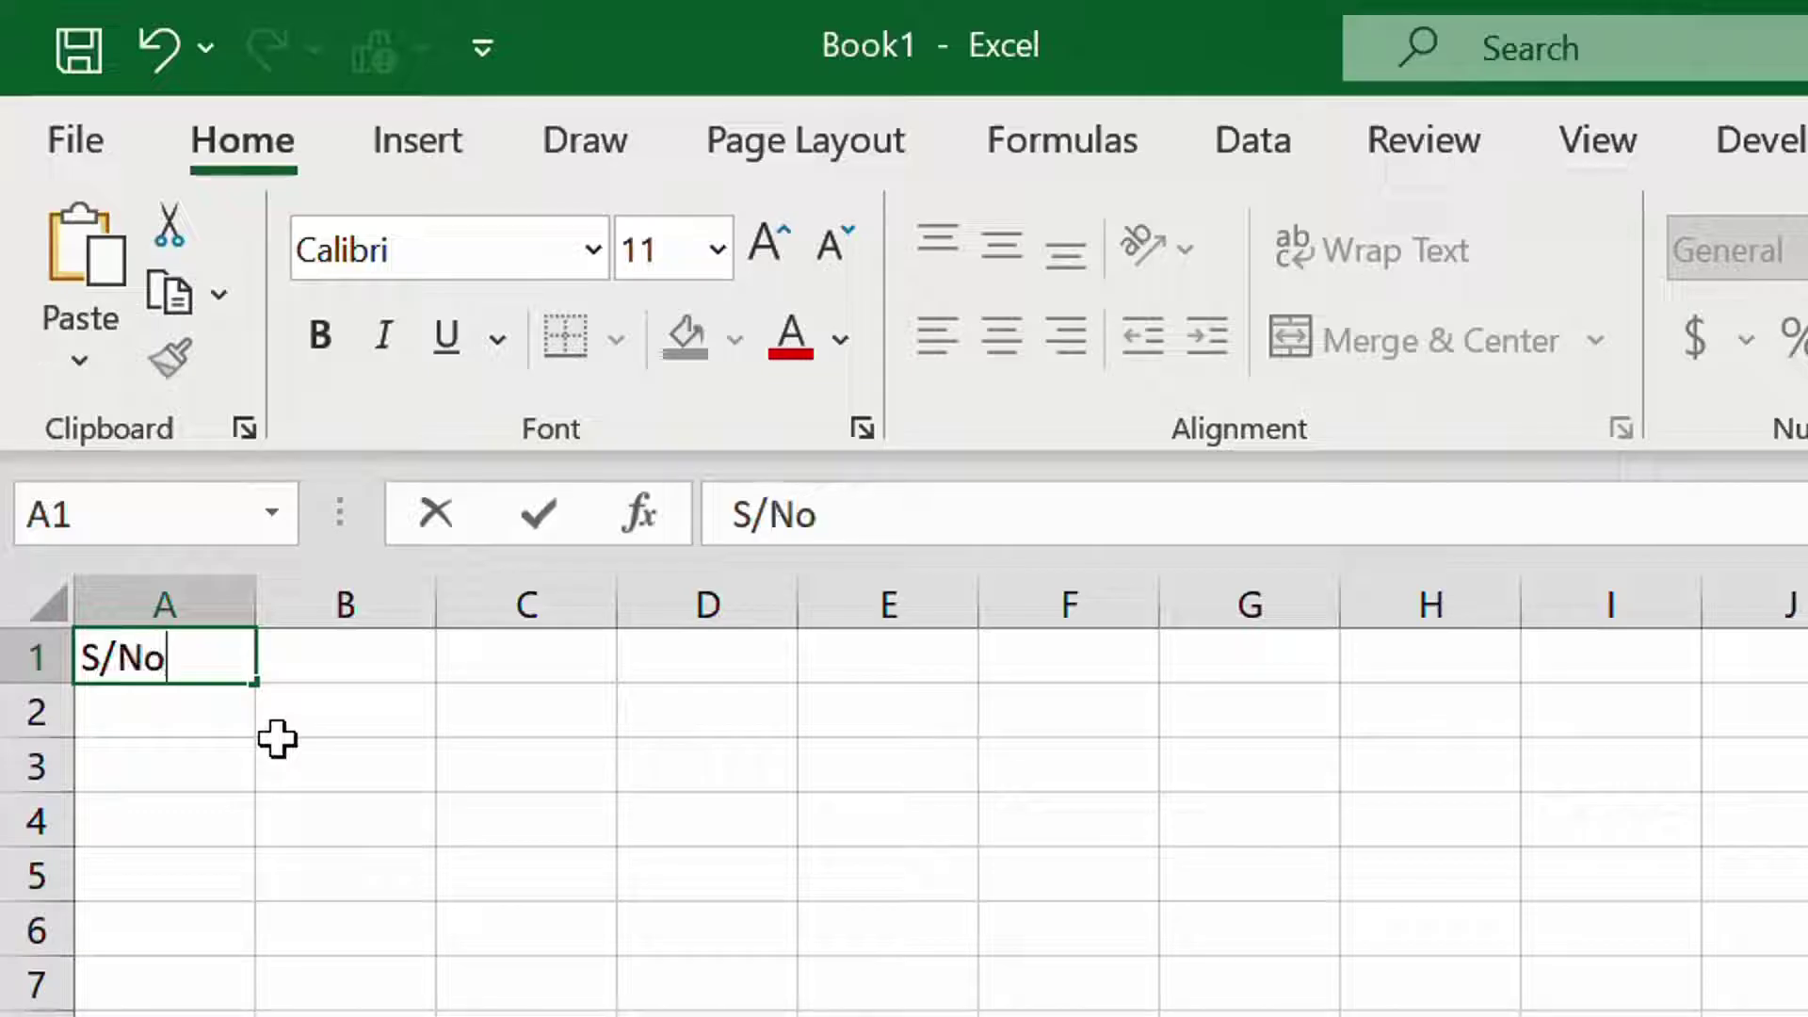
key("Tab")
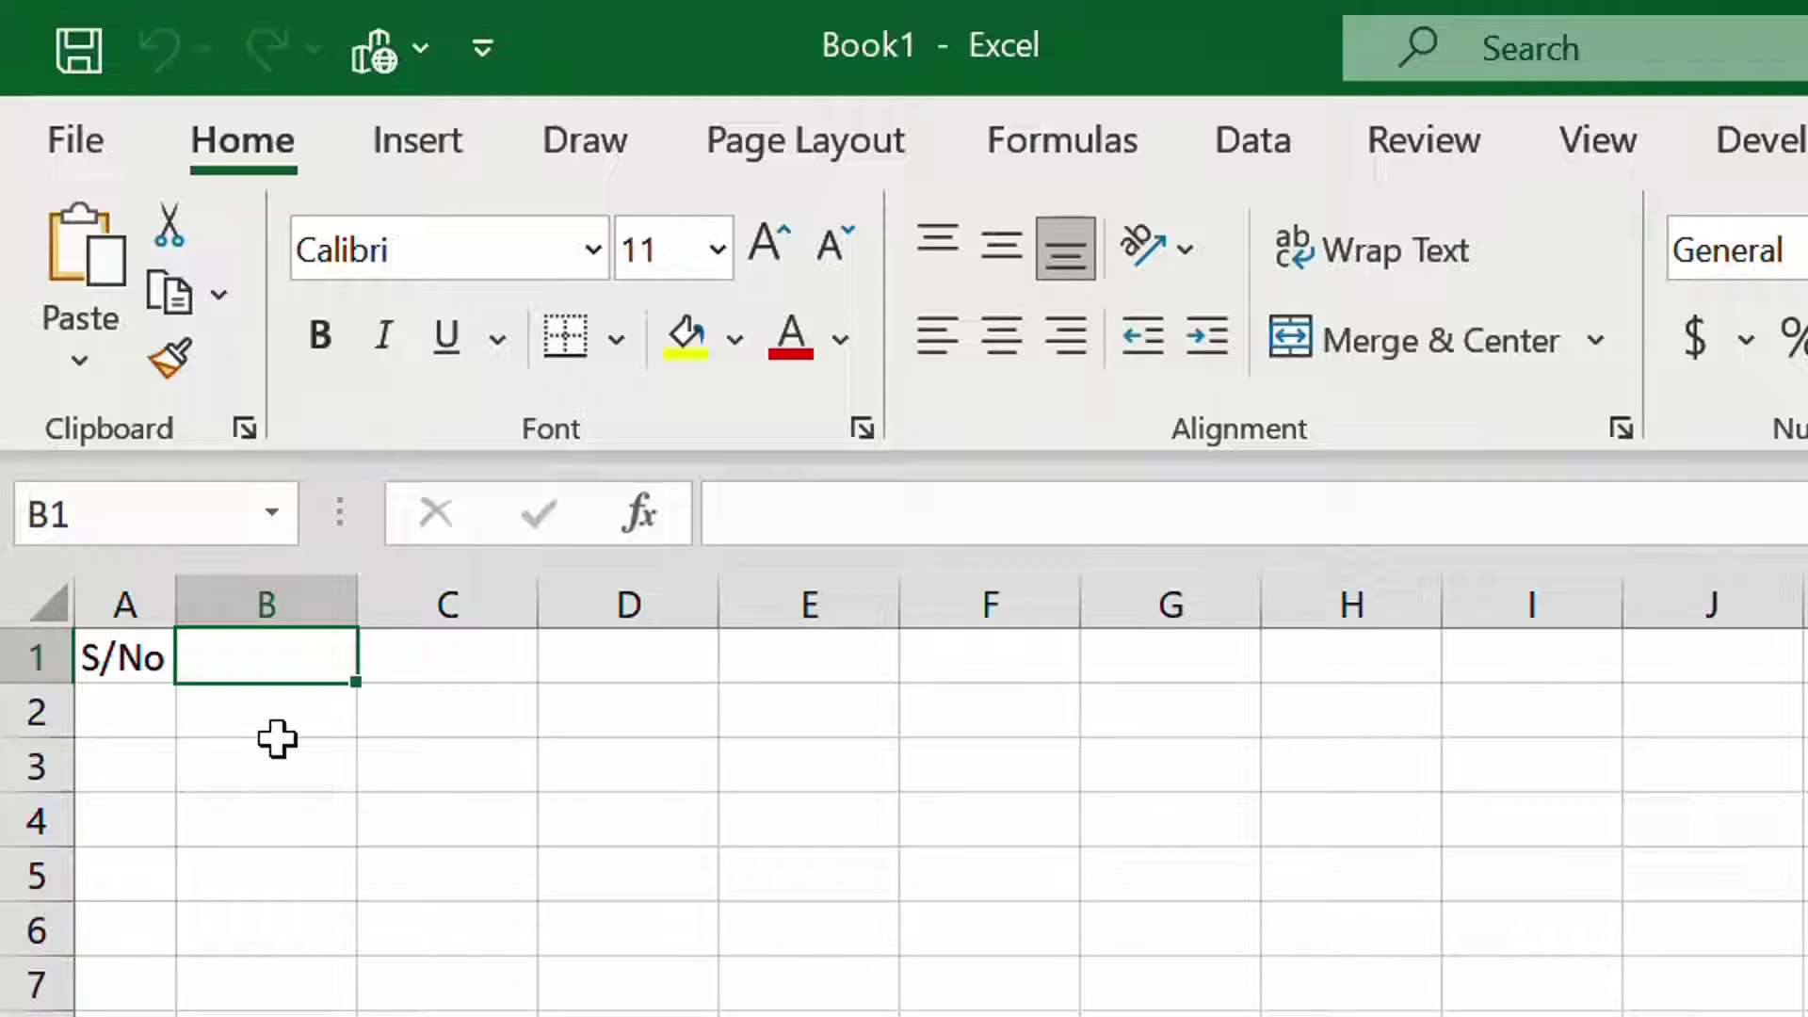
type("Stu")
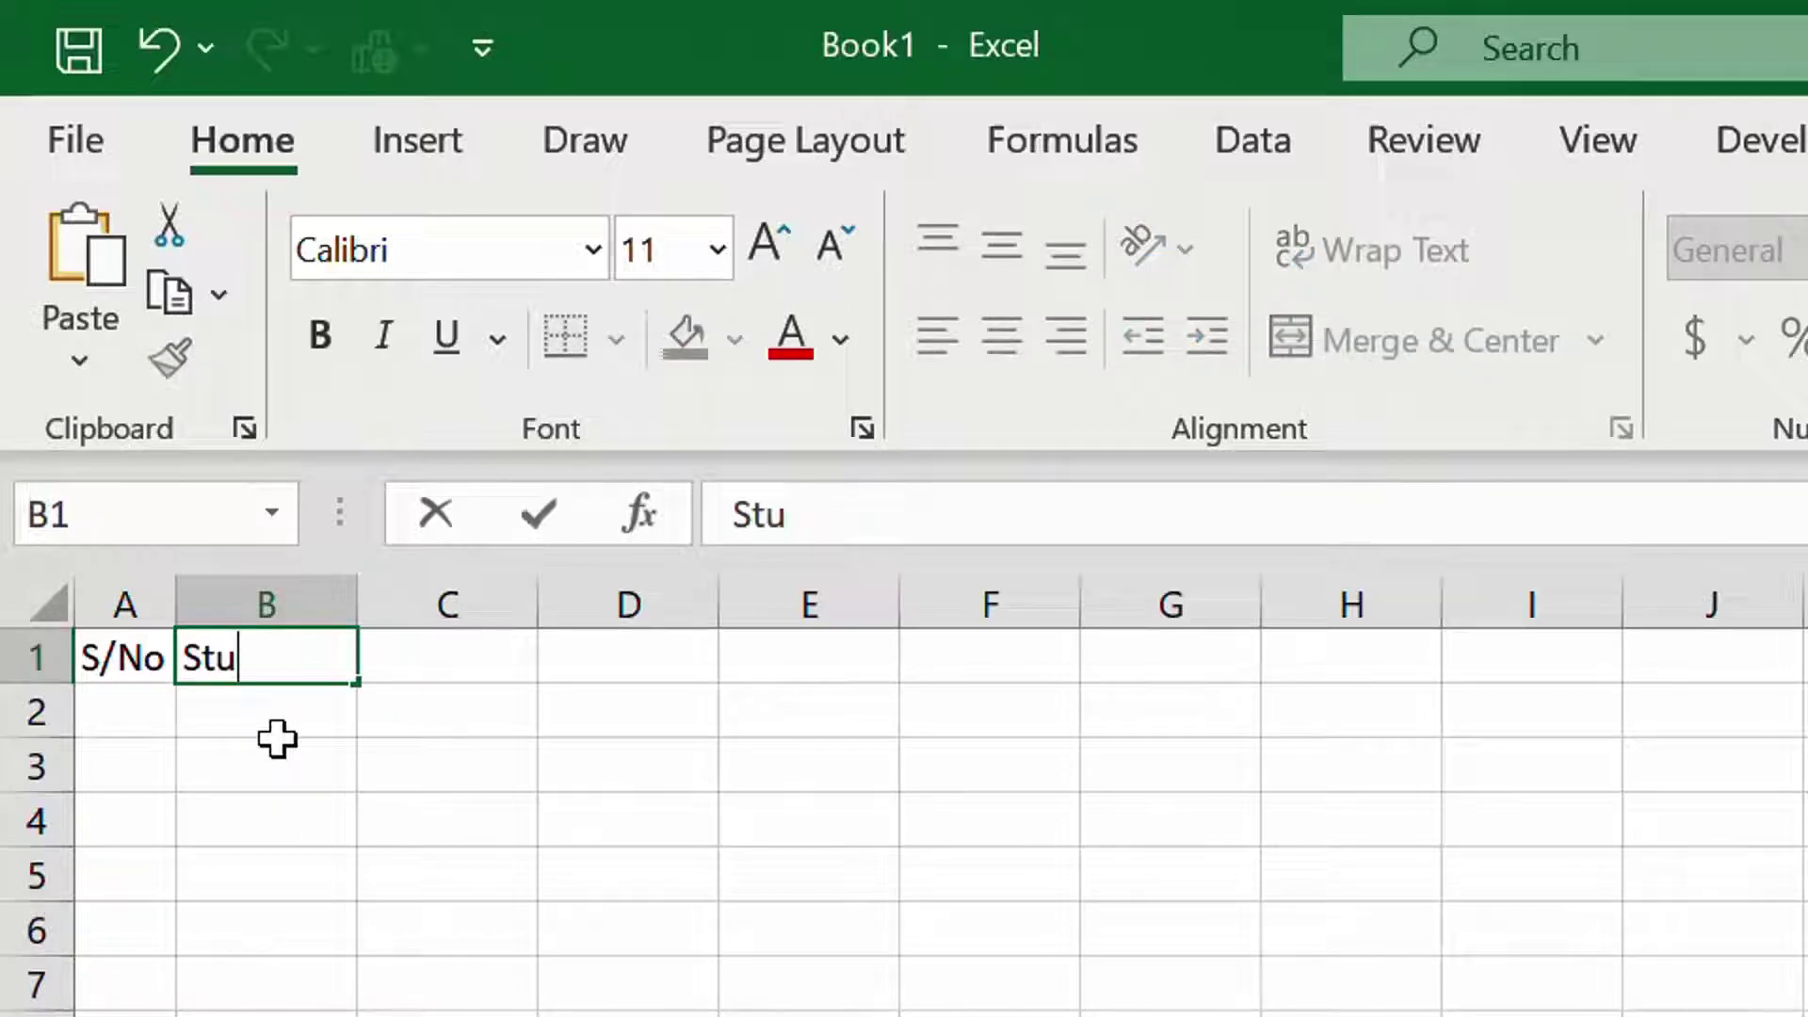
type("dent")
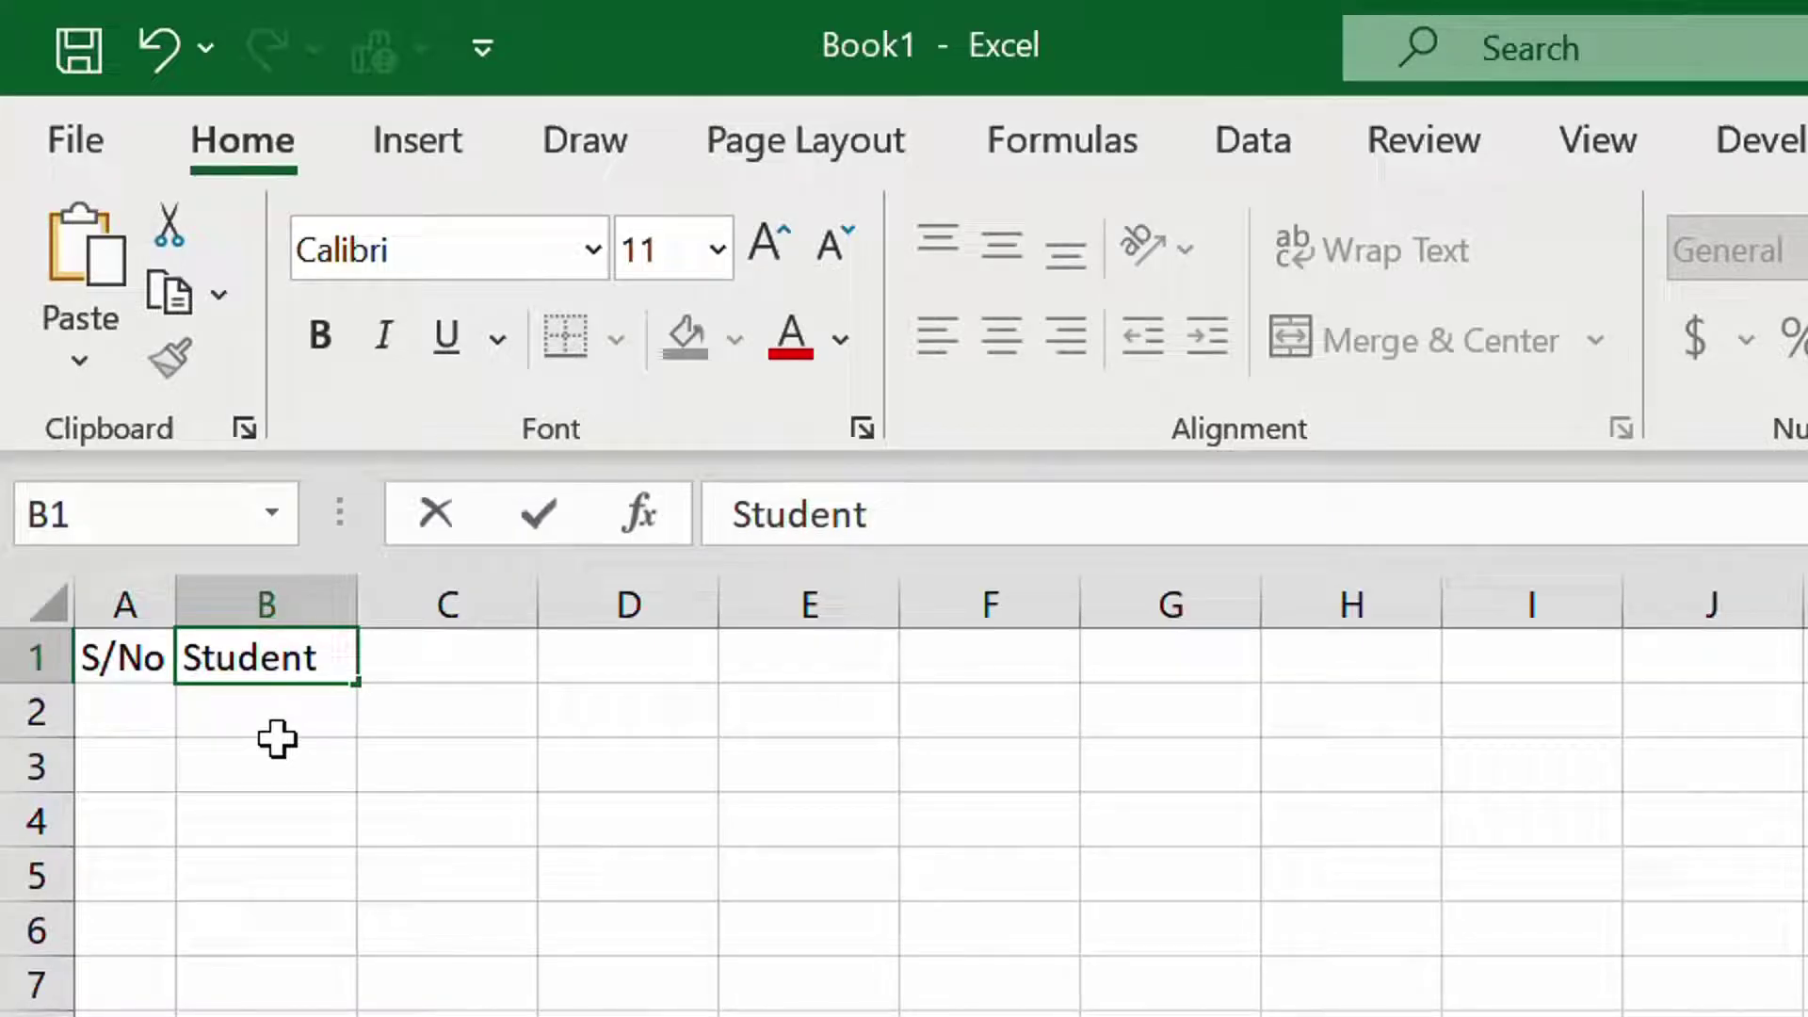
type(" NAme")
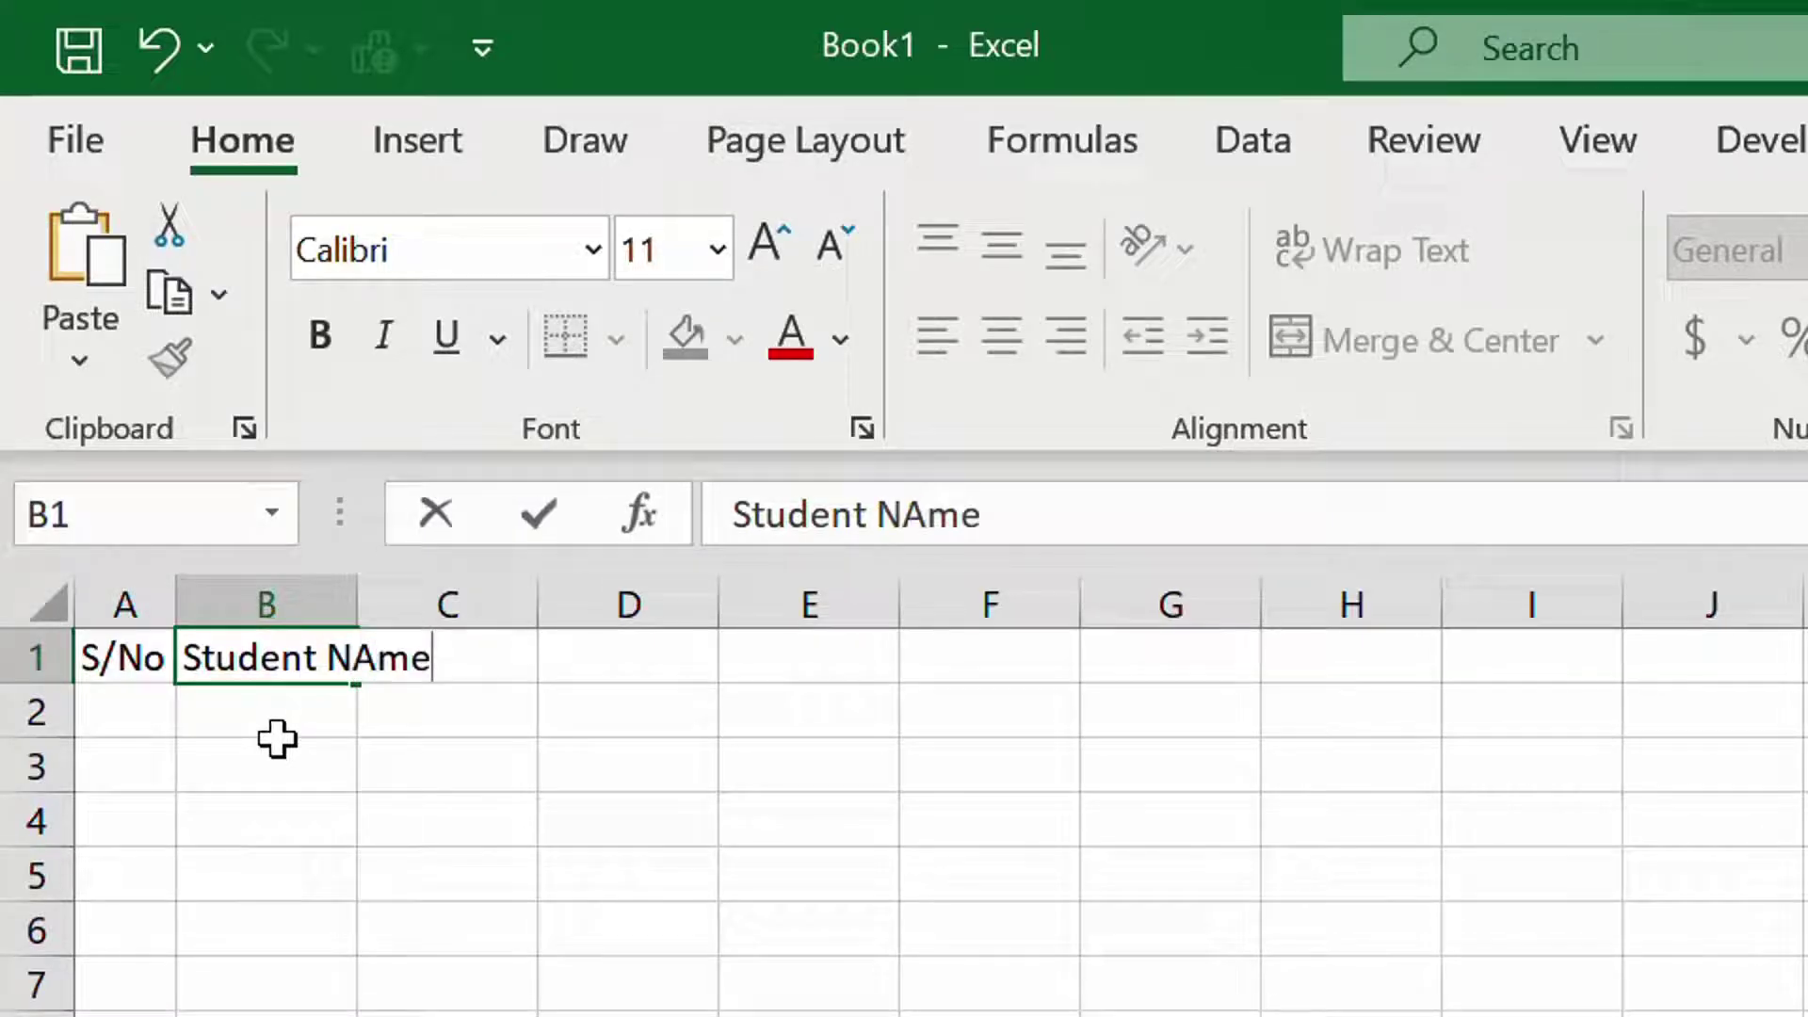
key("BackSpace")
key("BackSpace")
key("BackSpace")
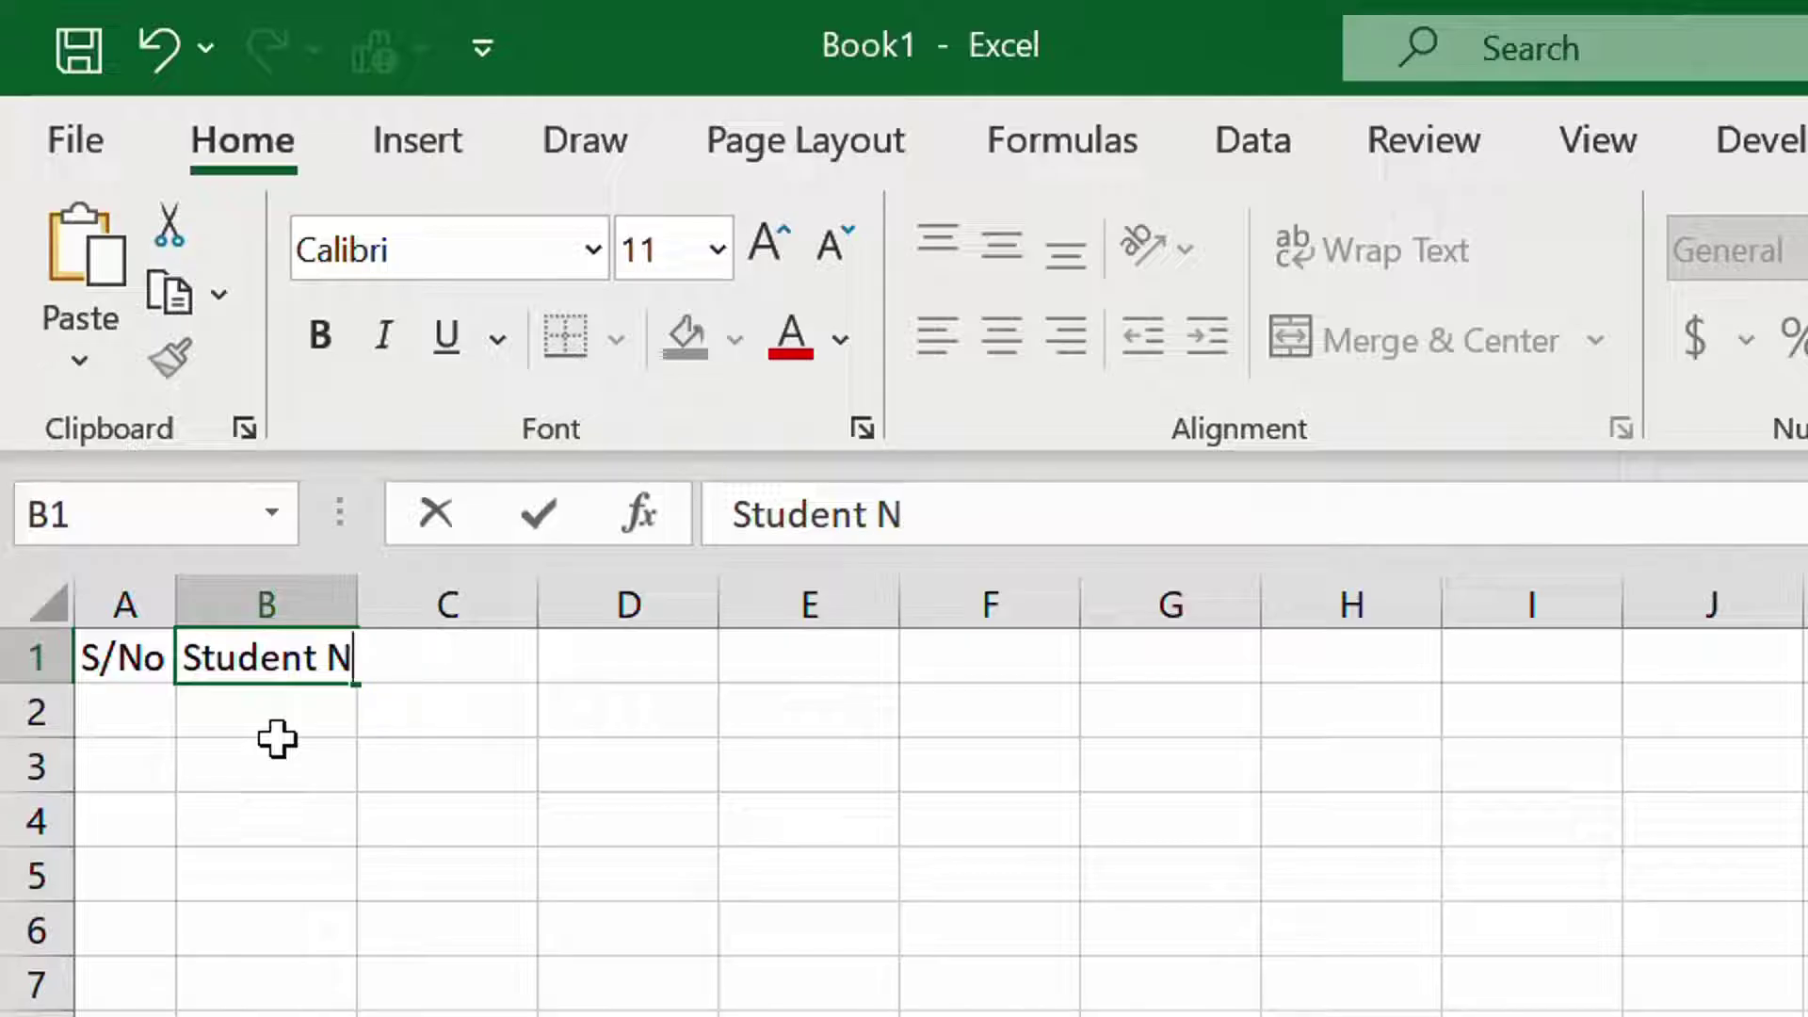
type("amw")
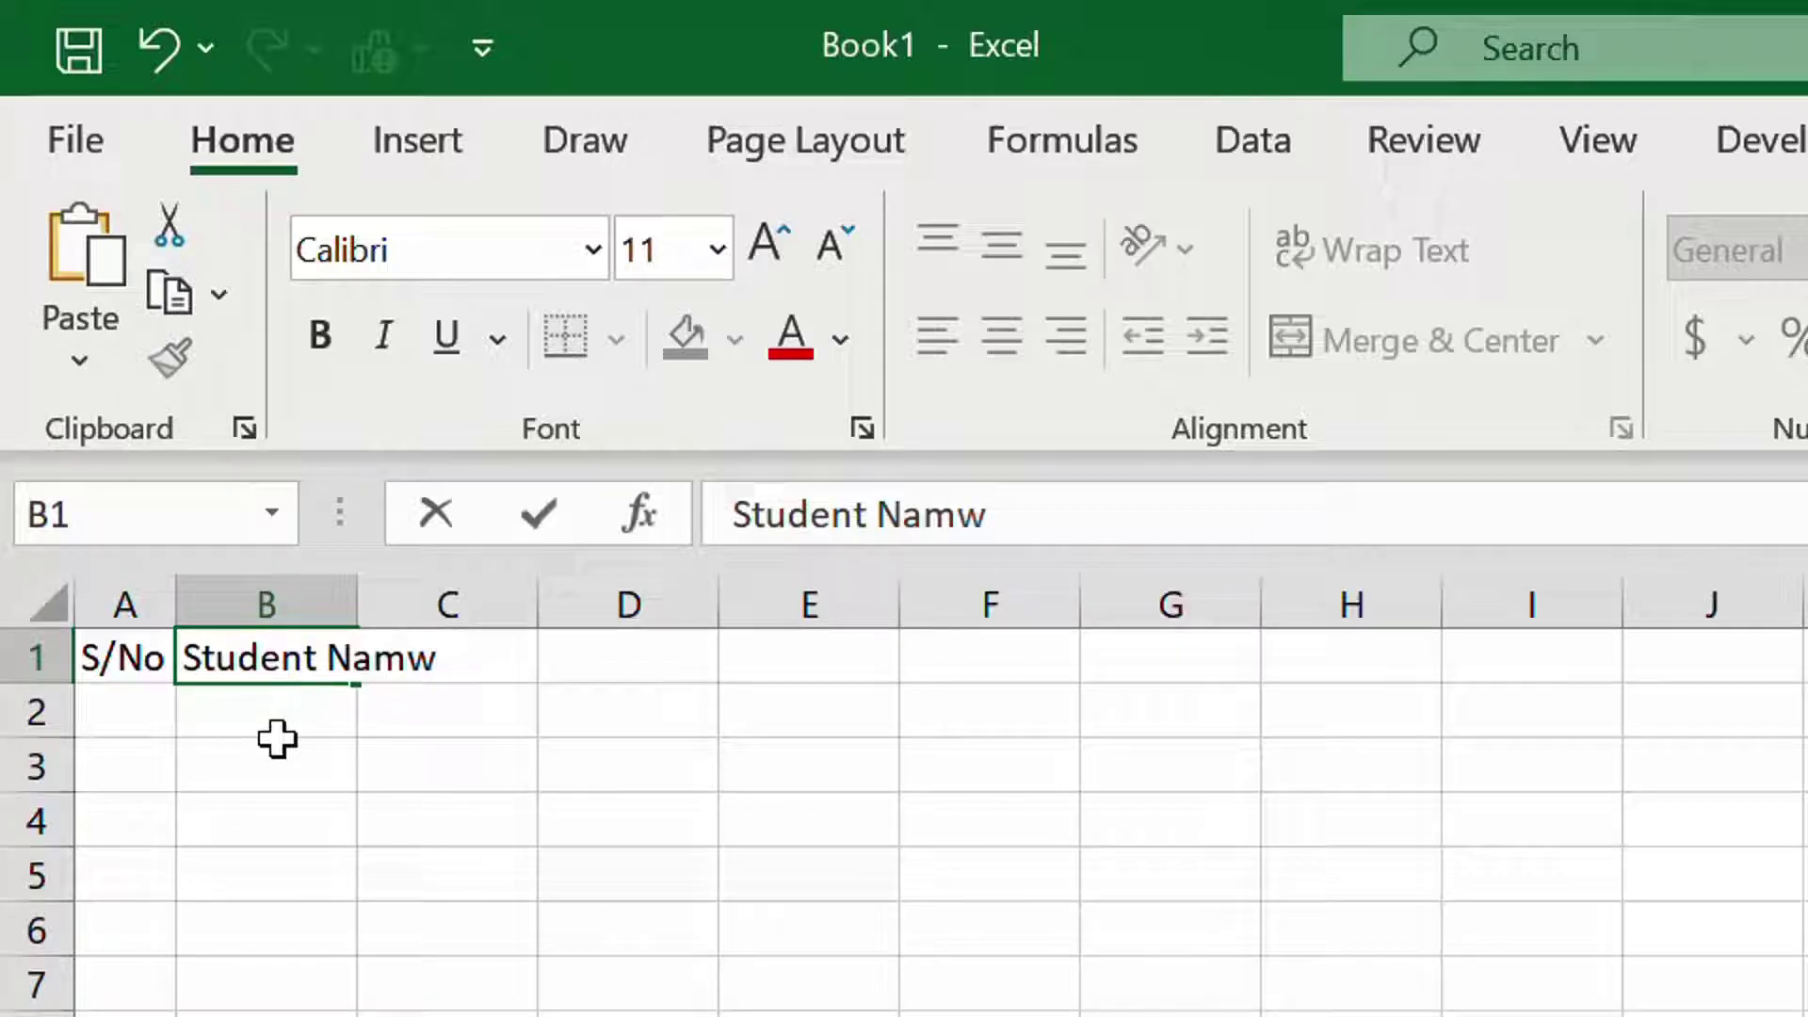
key("BackSpace")
type("e")
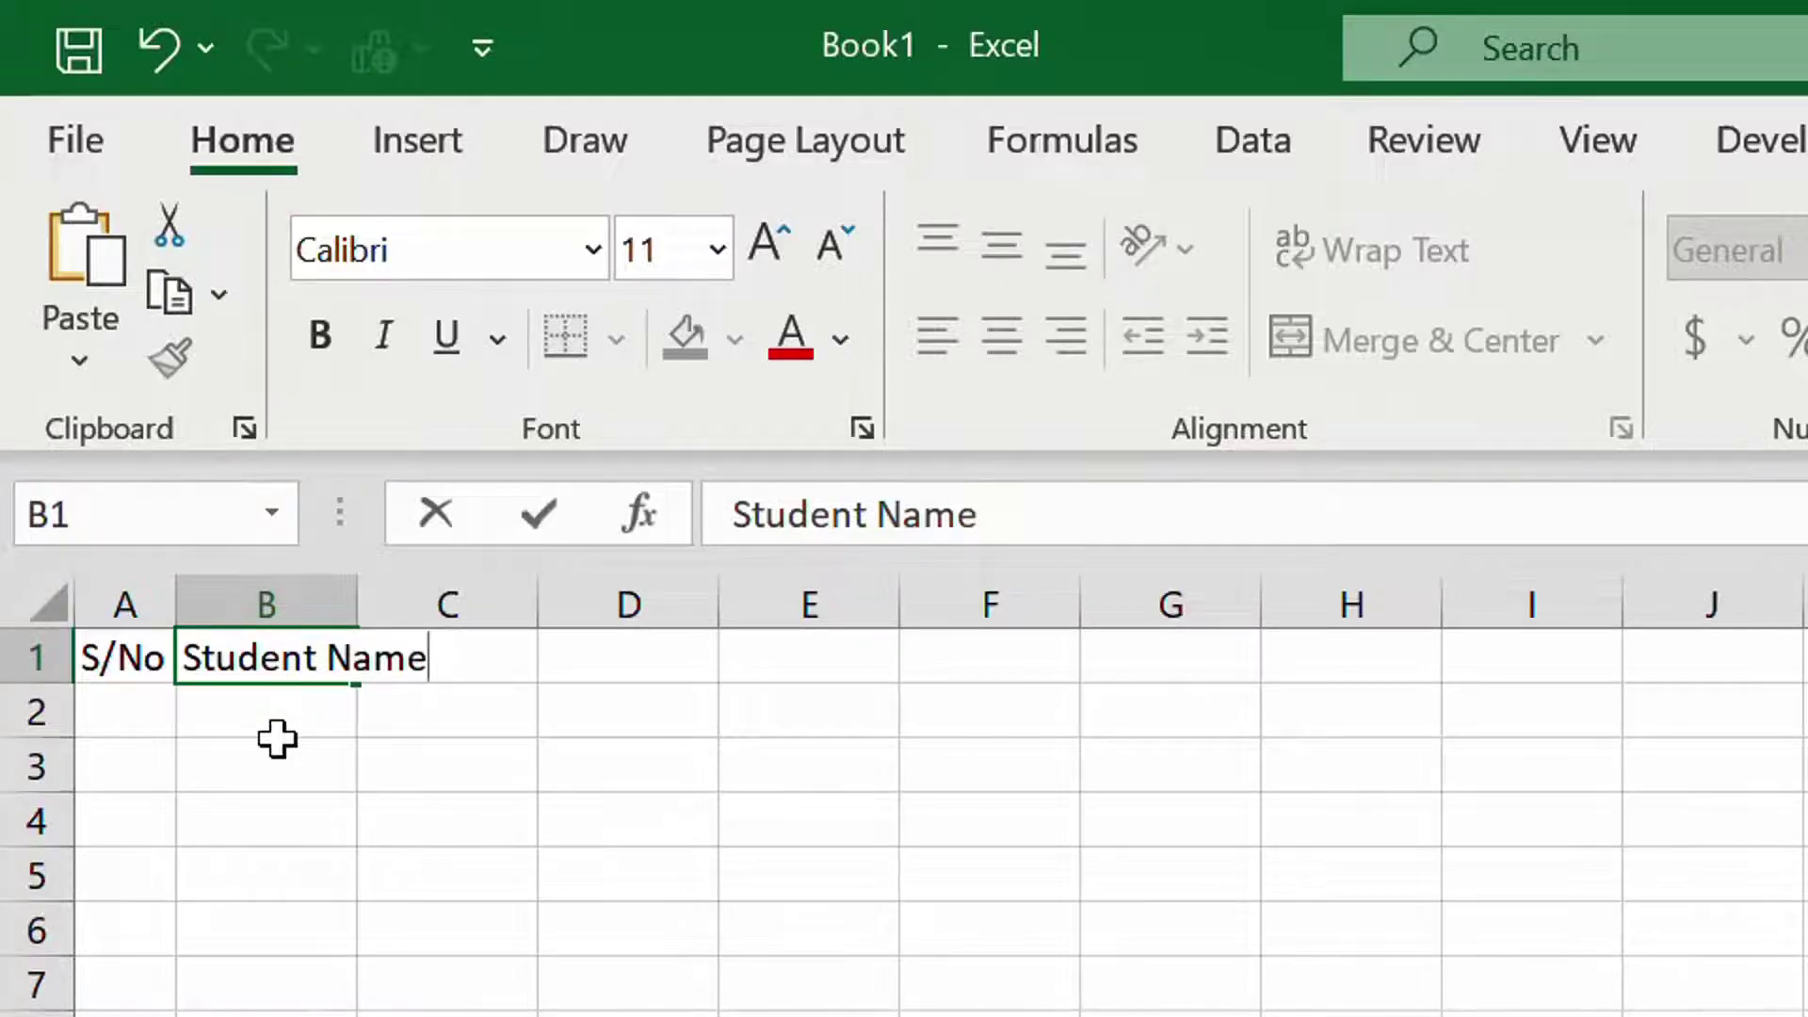
key("Tab")
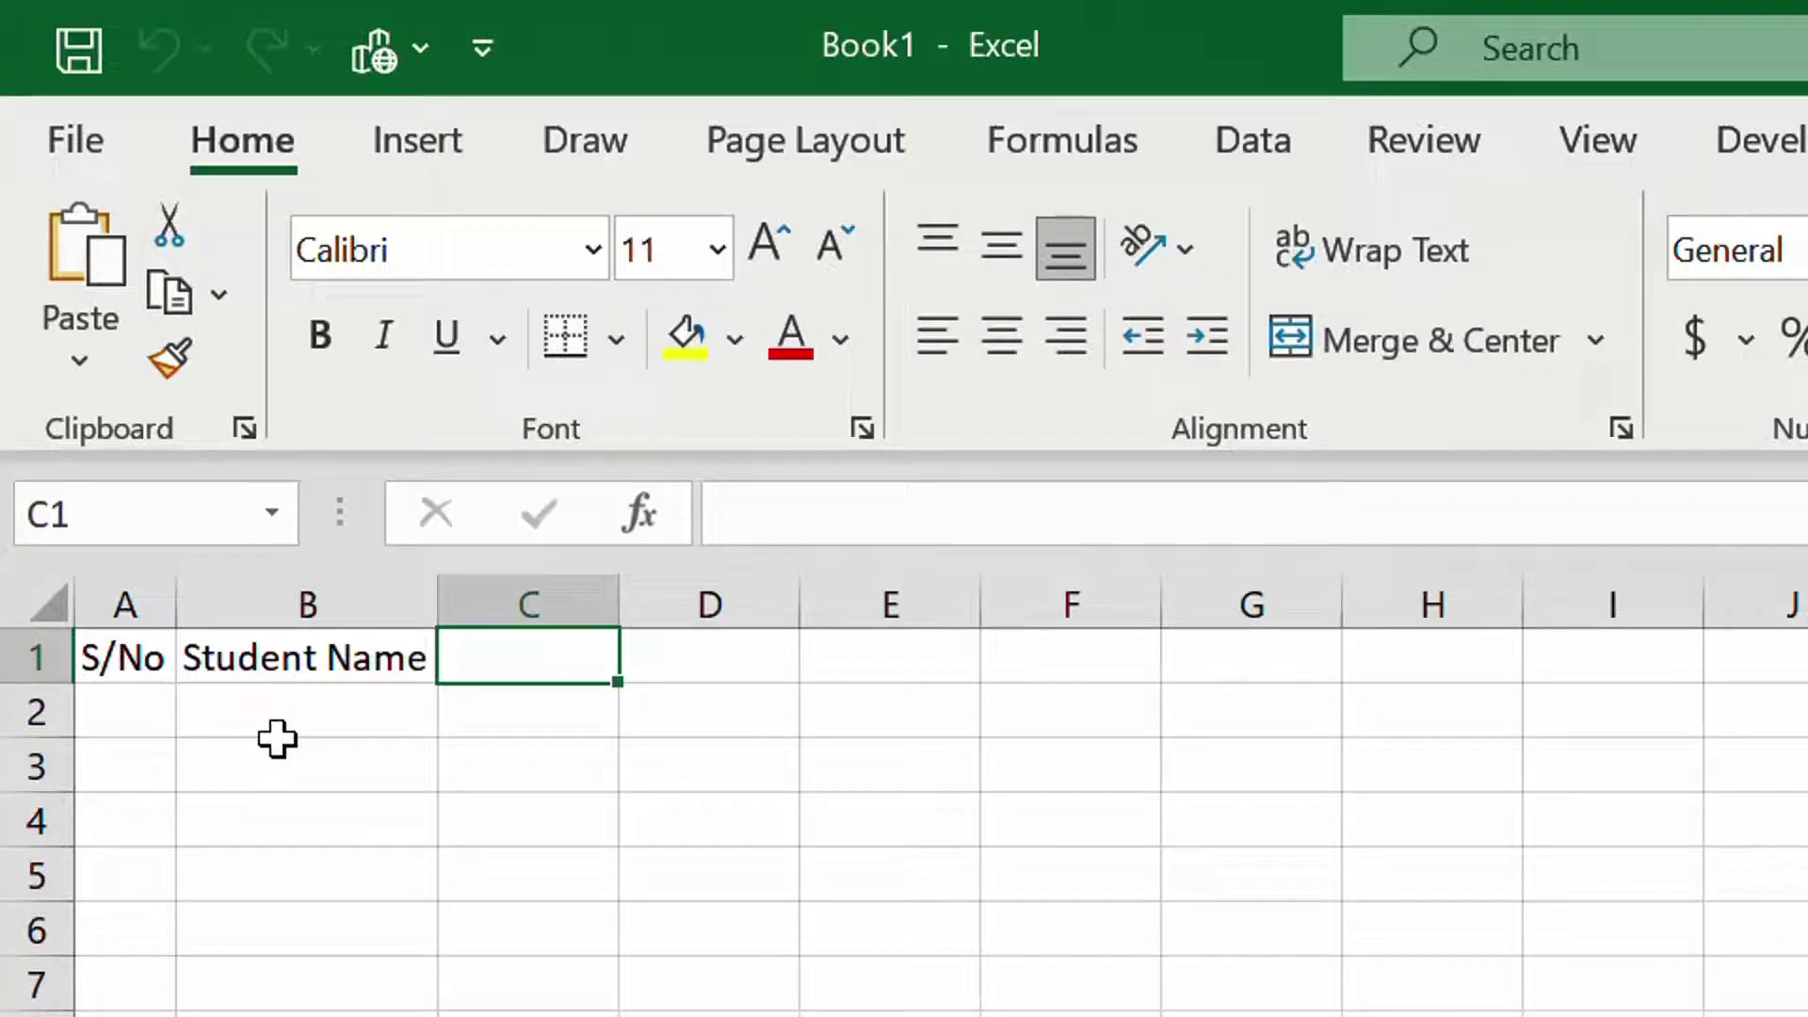
Step: Enter 'Address of the Student' in C1 so column C auto-widens to fit
type("Stuf")
key("BackSpace")
key("BackSpace")
key("BackSpace")
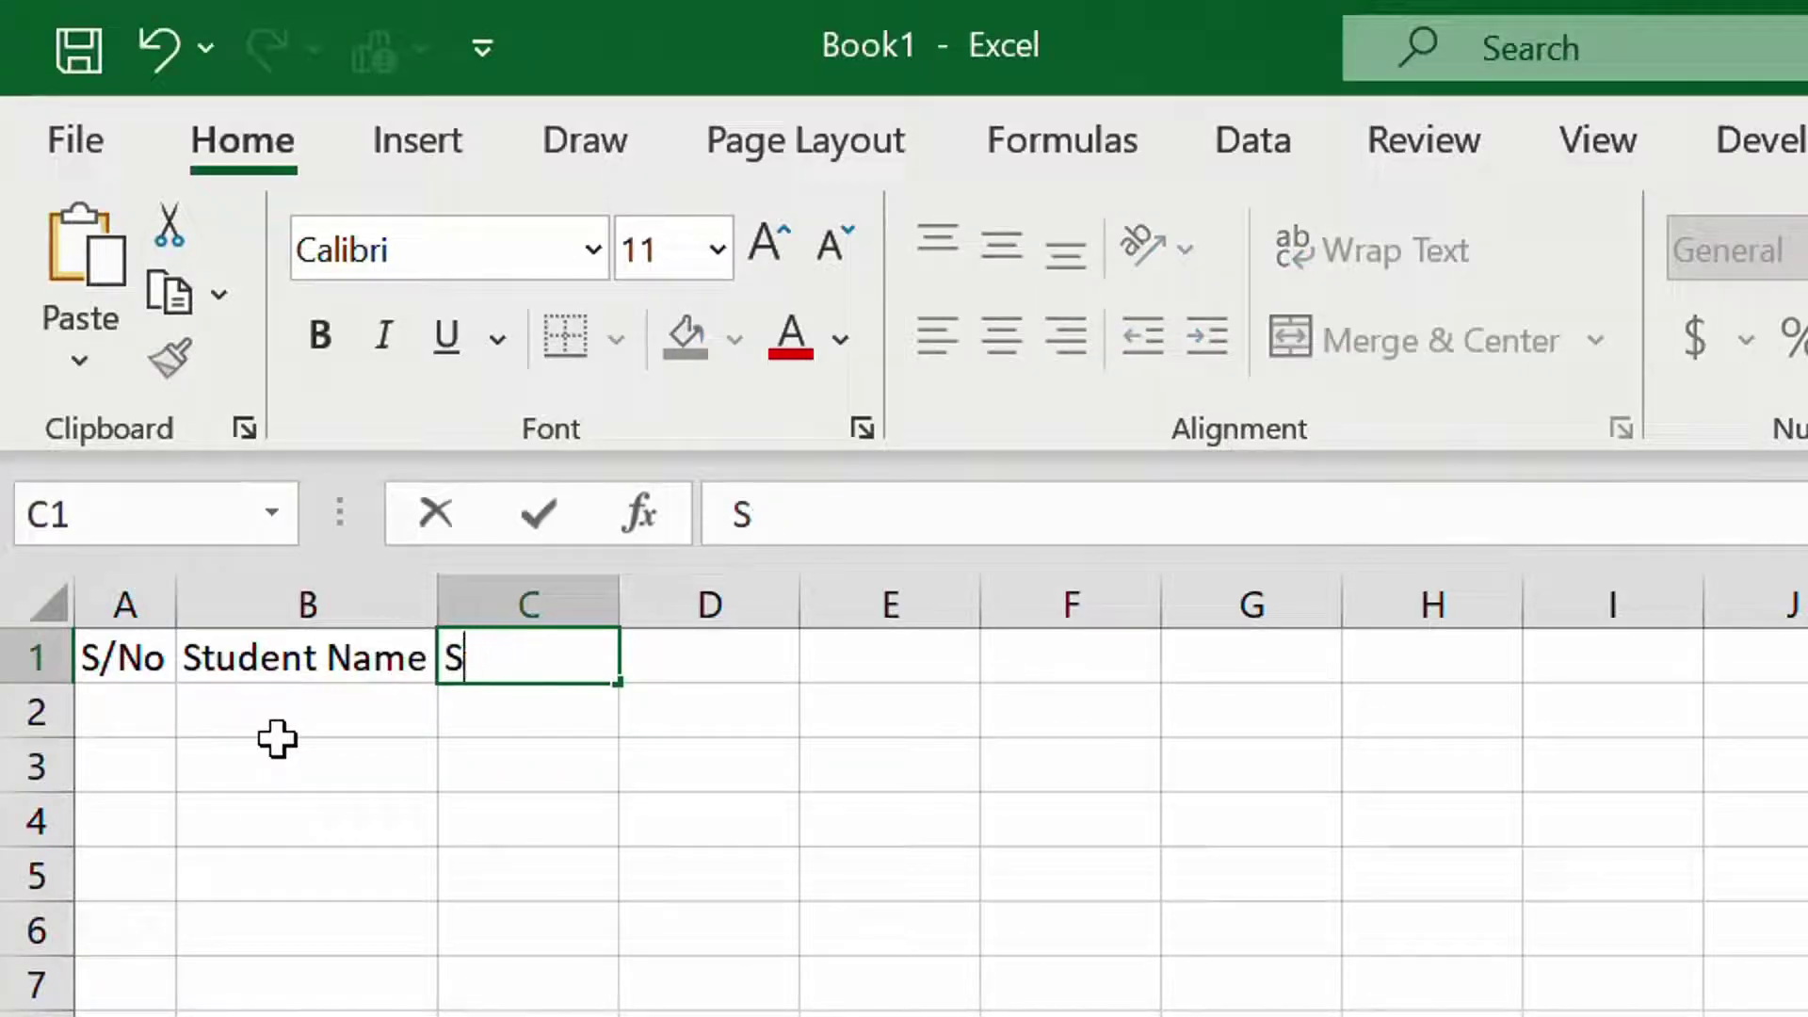
key("BackSpace")
type("Ad")
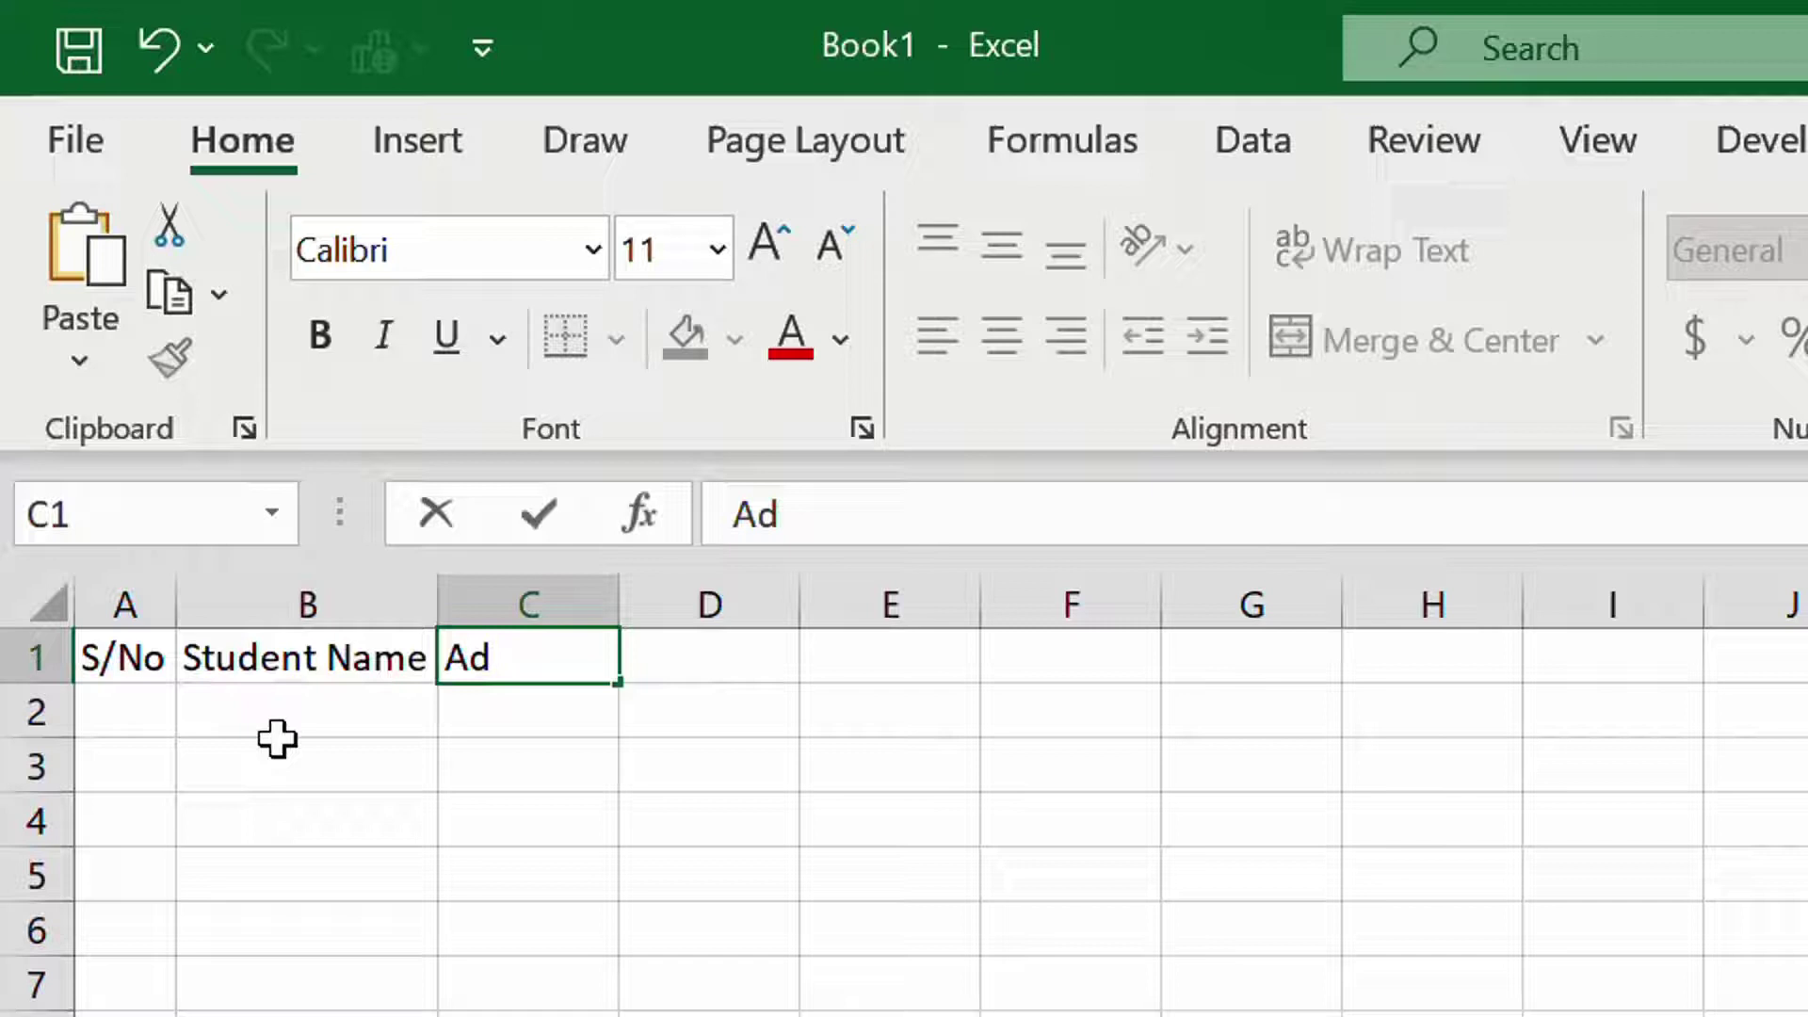
type("dre")
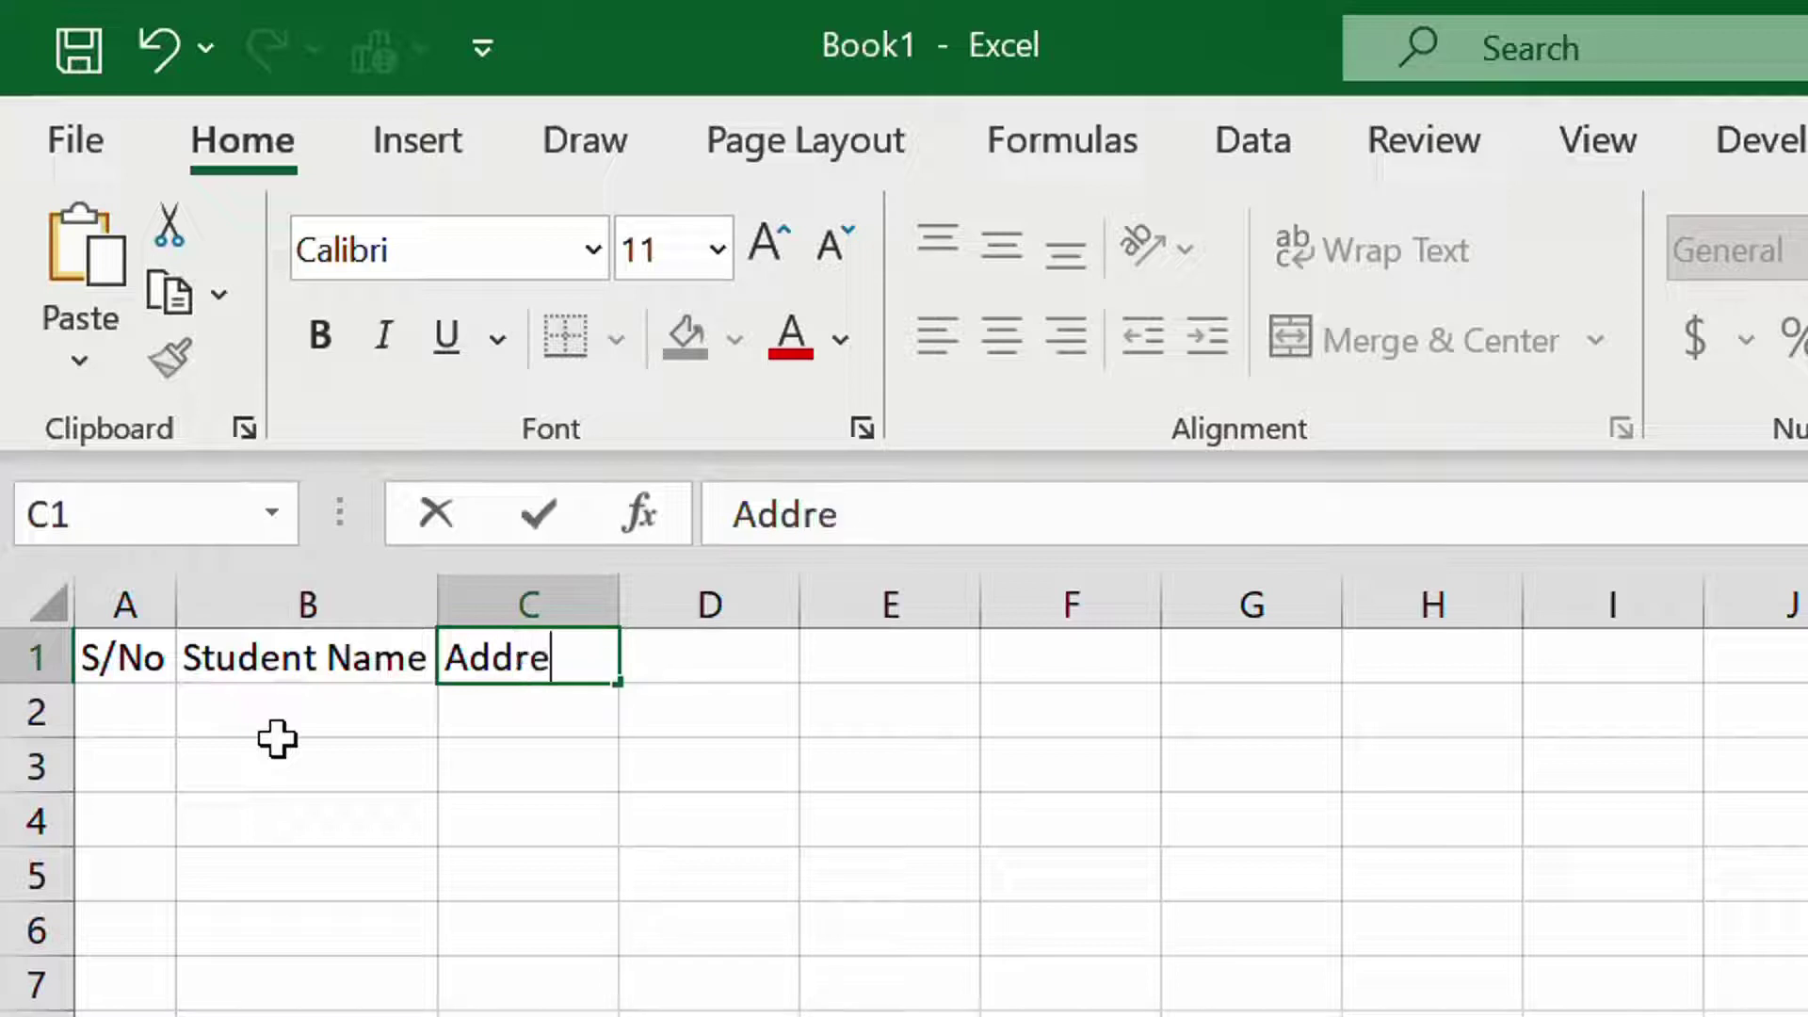
type("ss of the ")
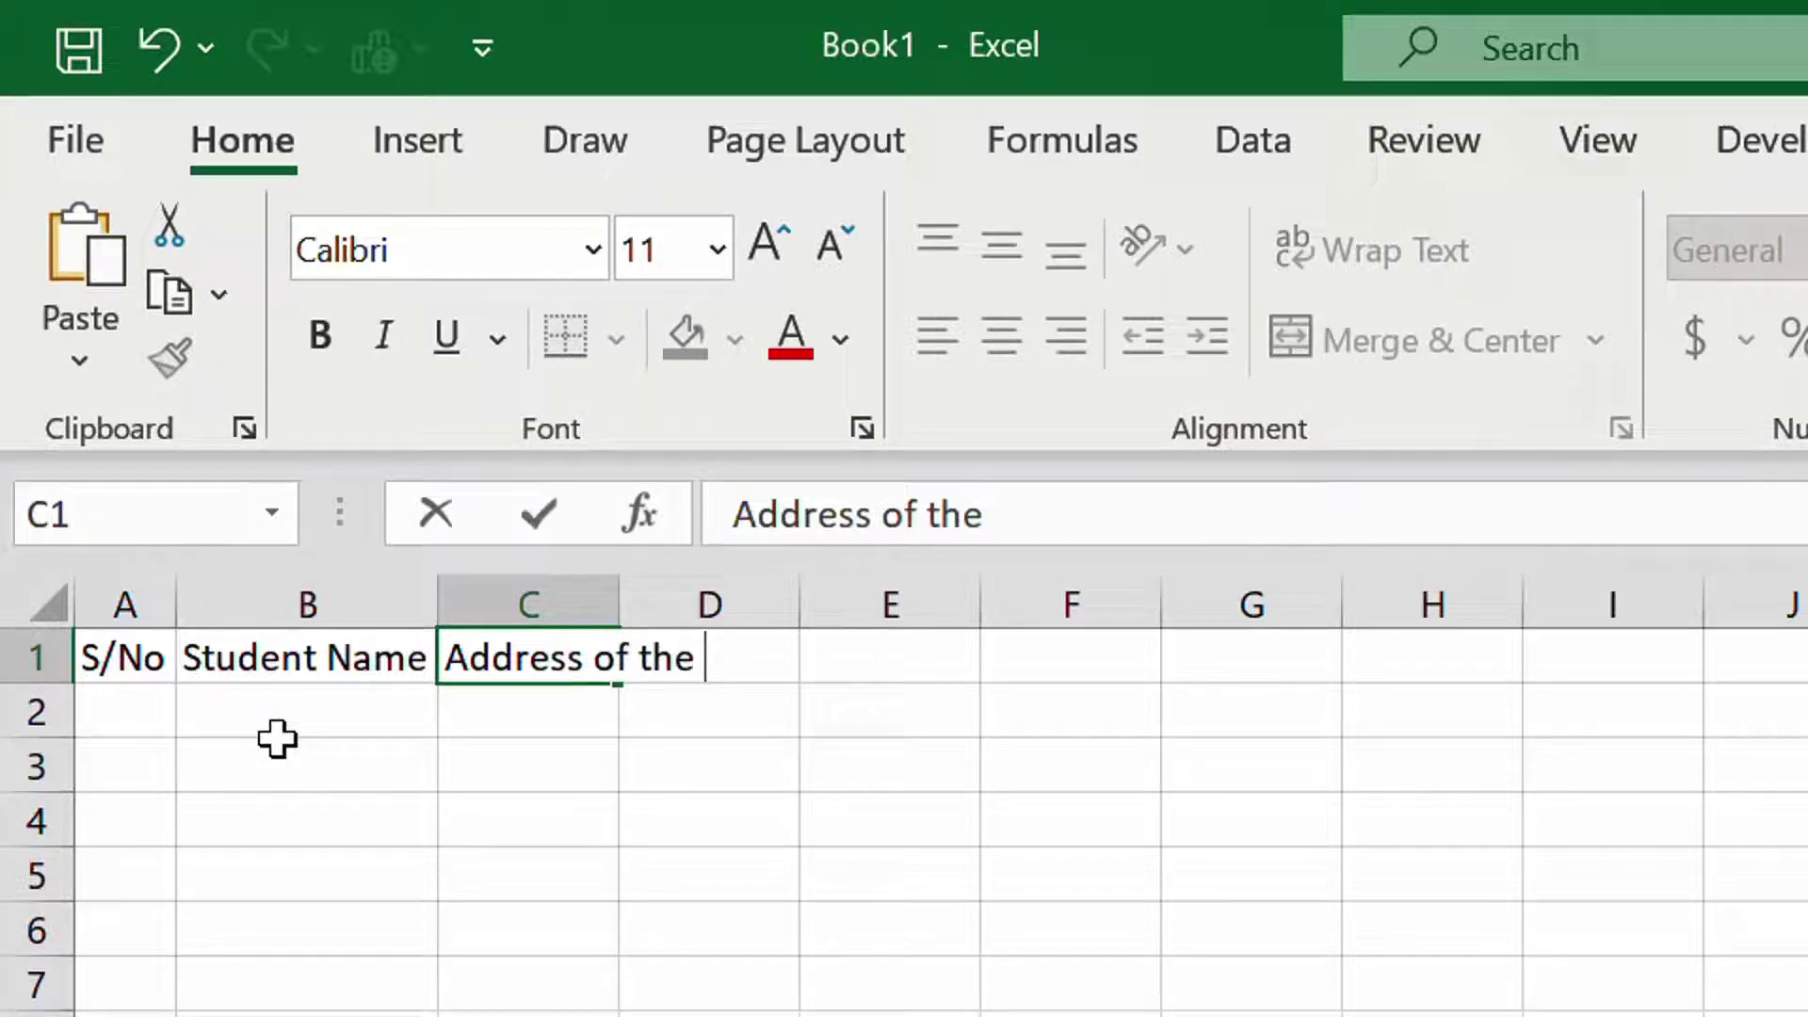
type("Stude")
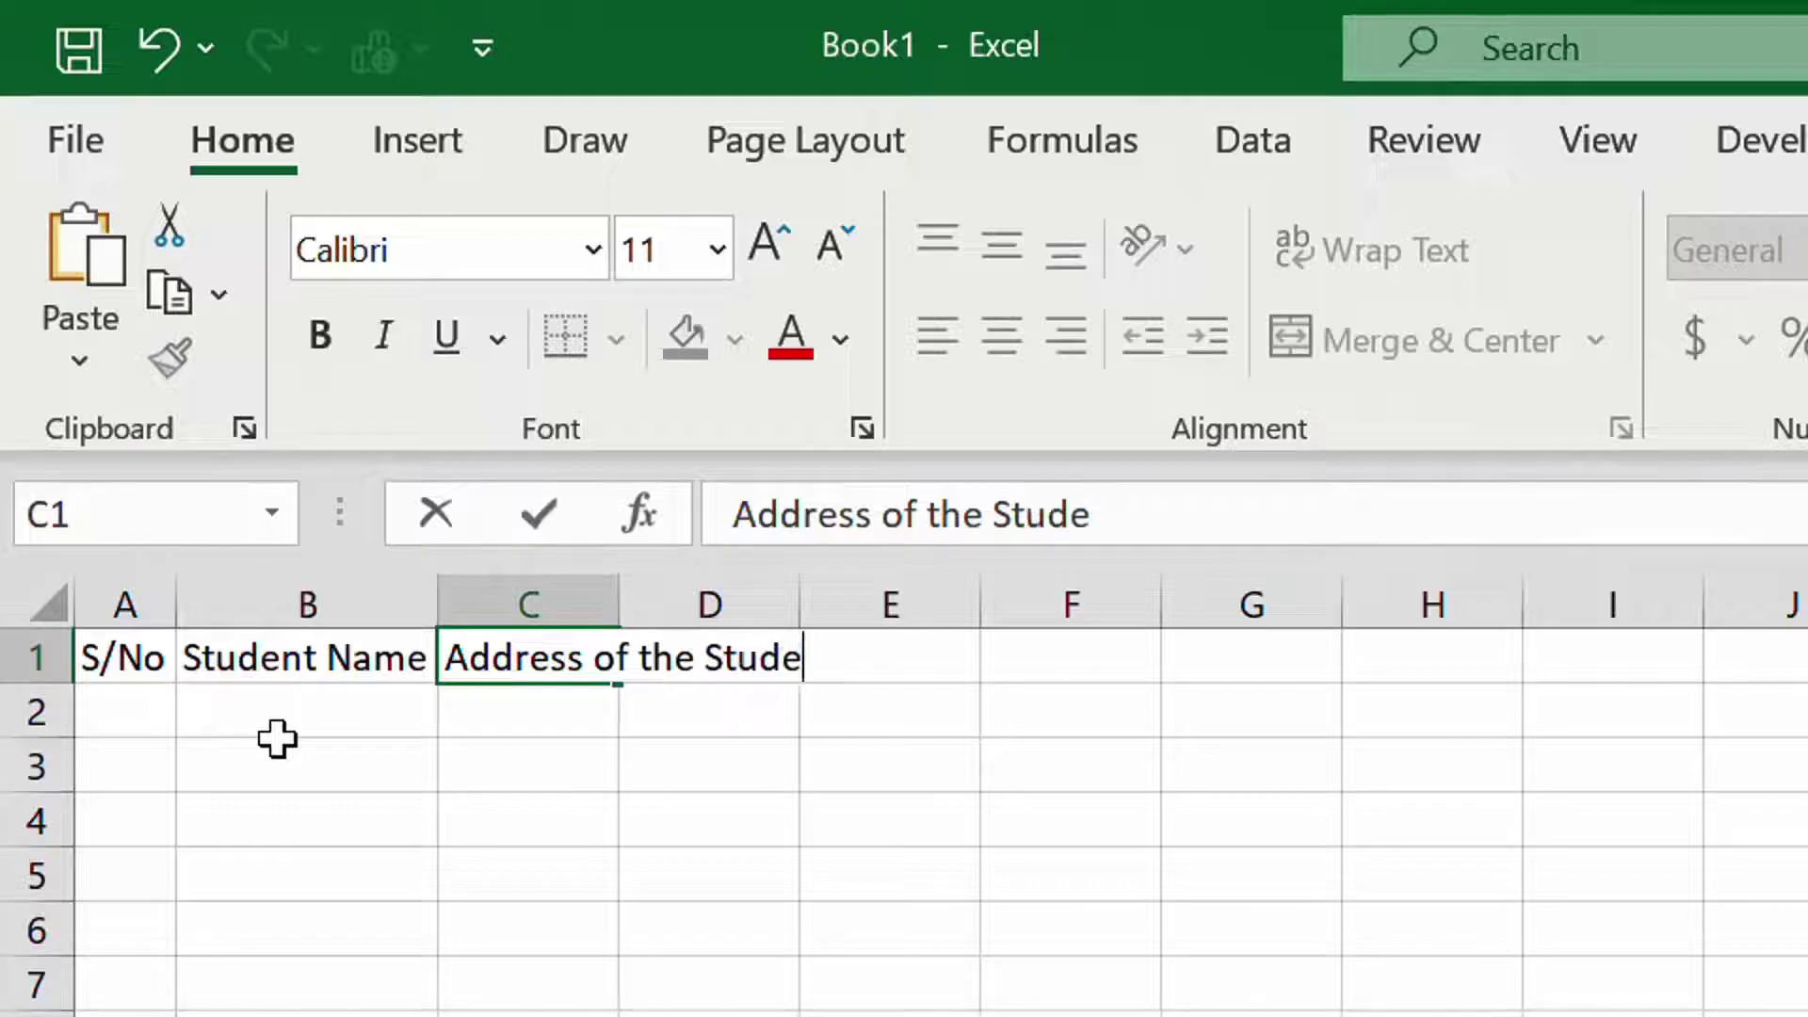
type("nt")
key("Tab")
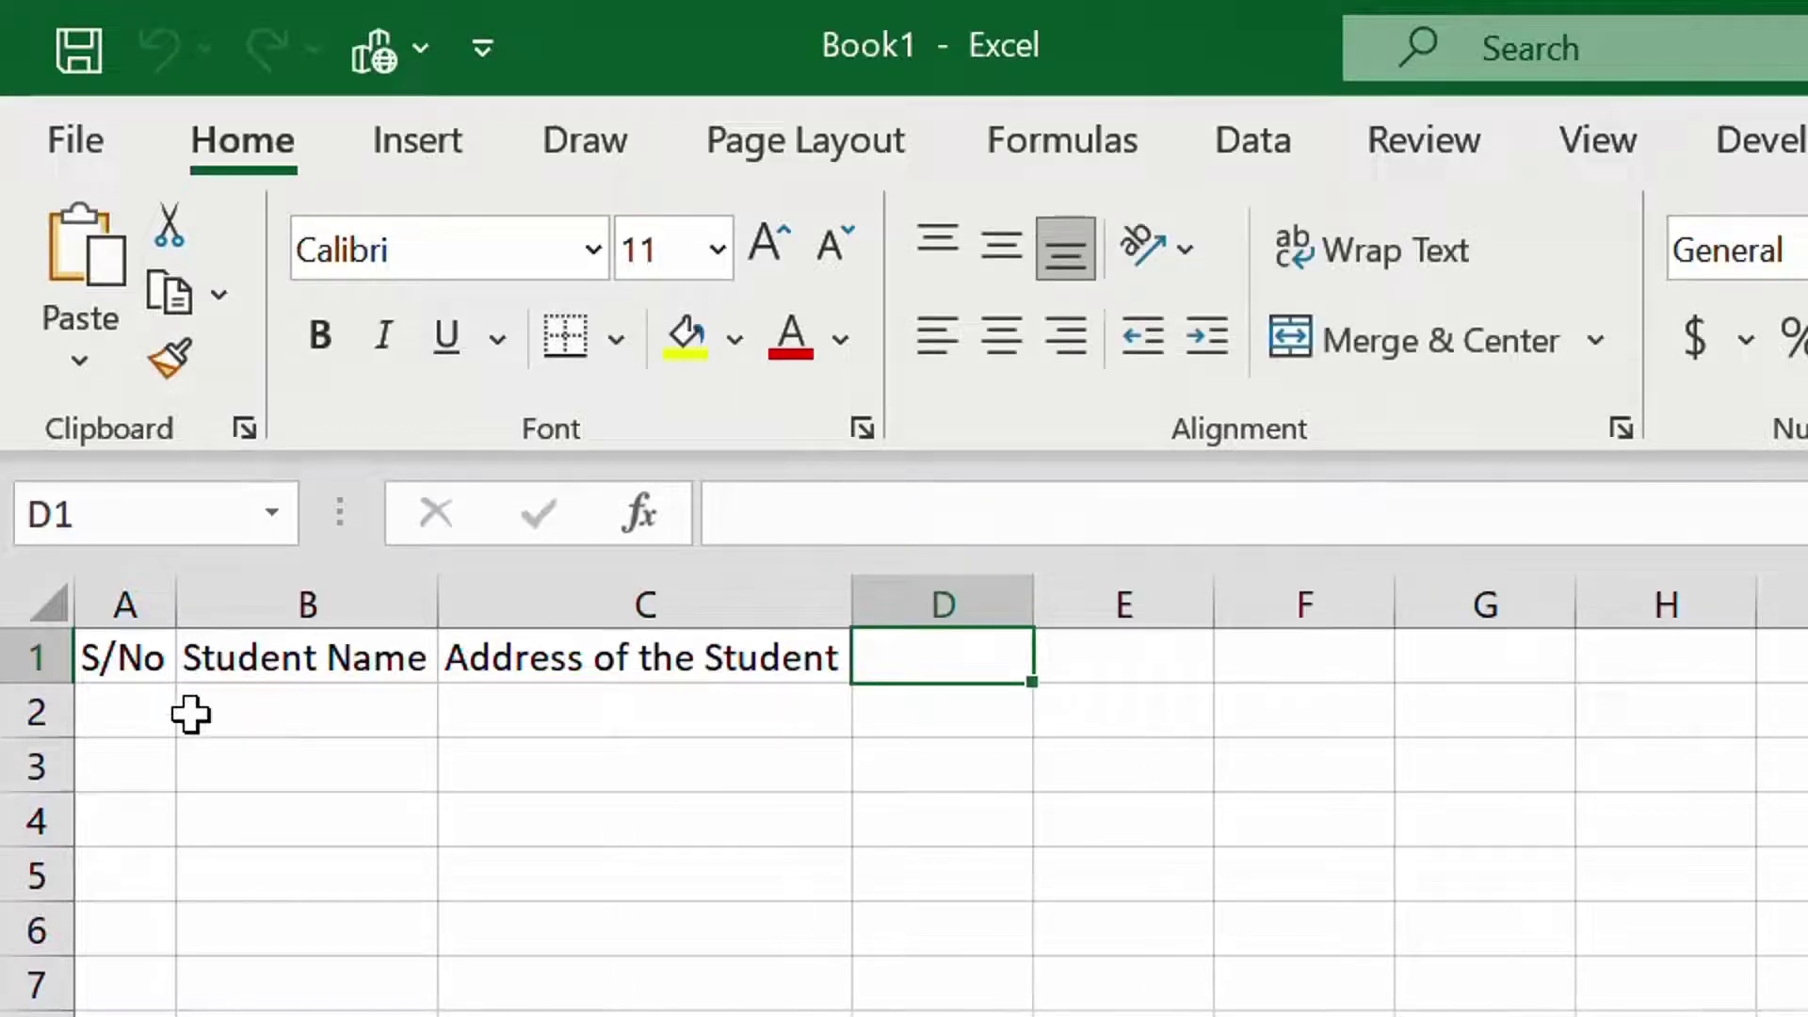
left_click(113, 701)
type("Kin")
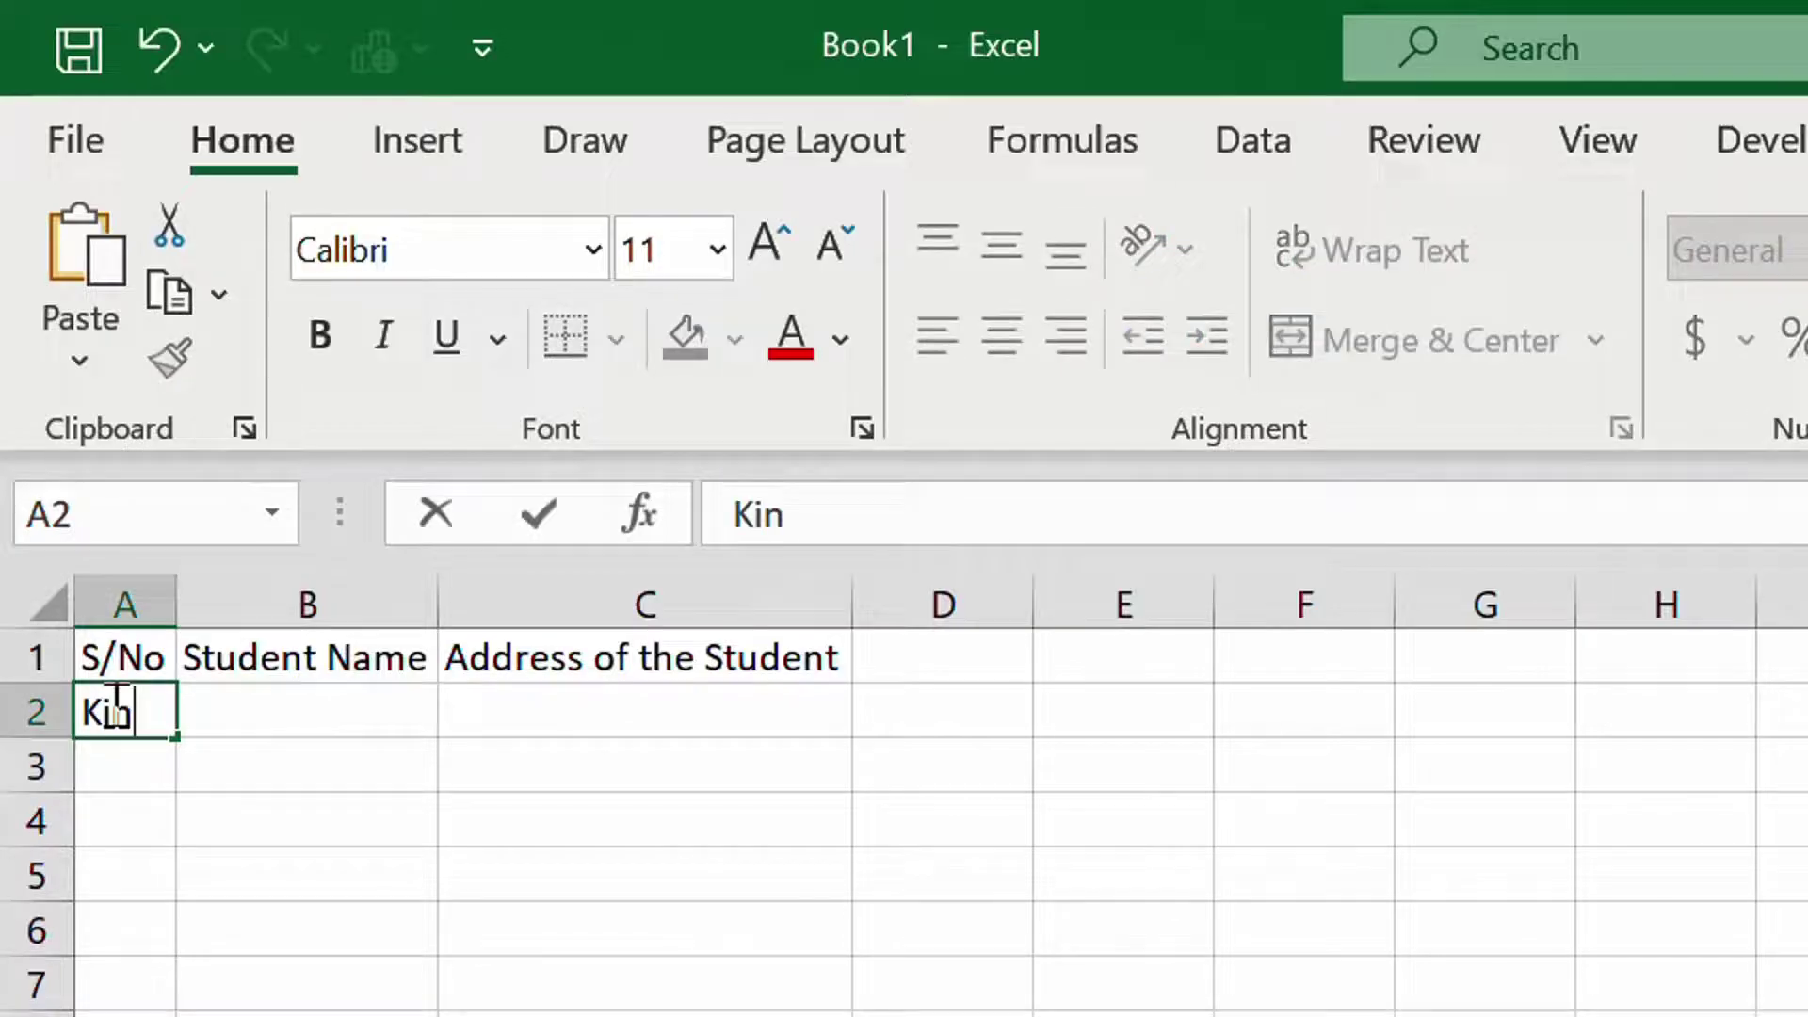
type("gsley")
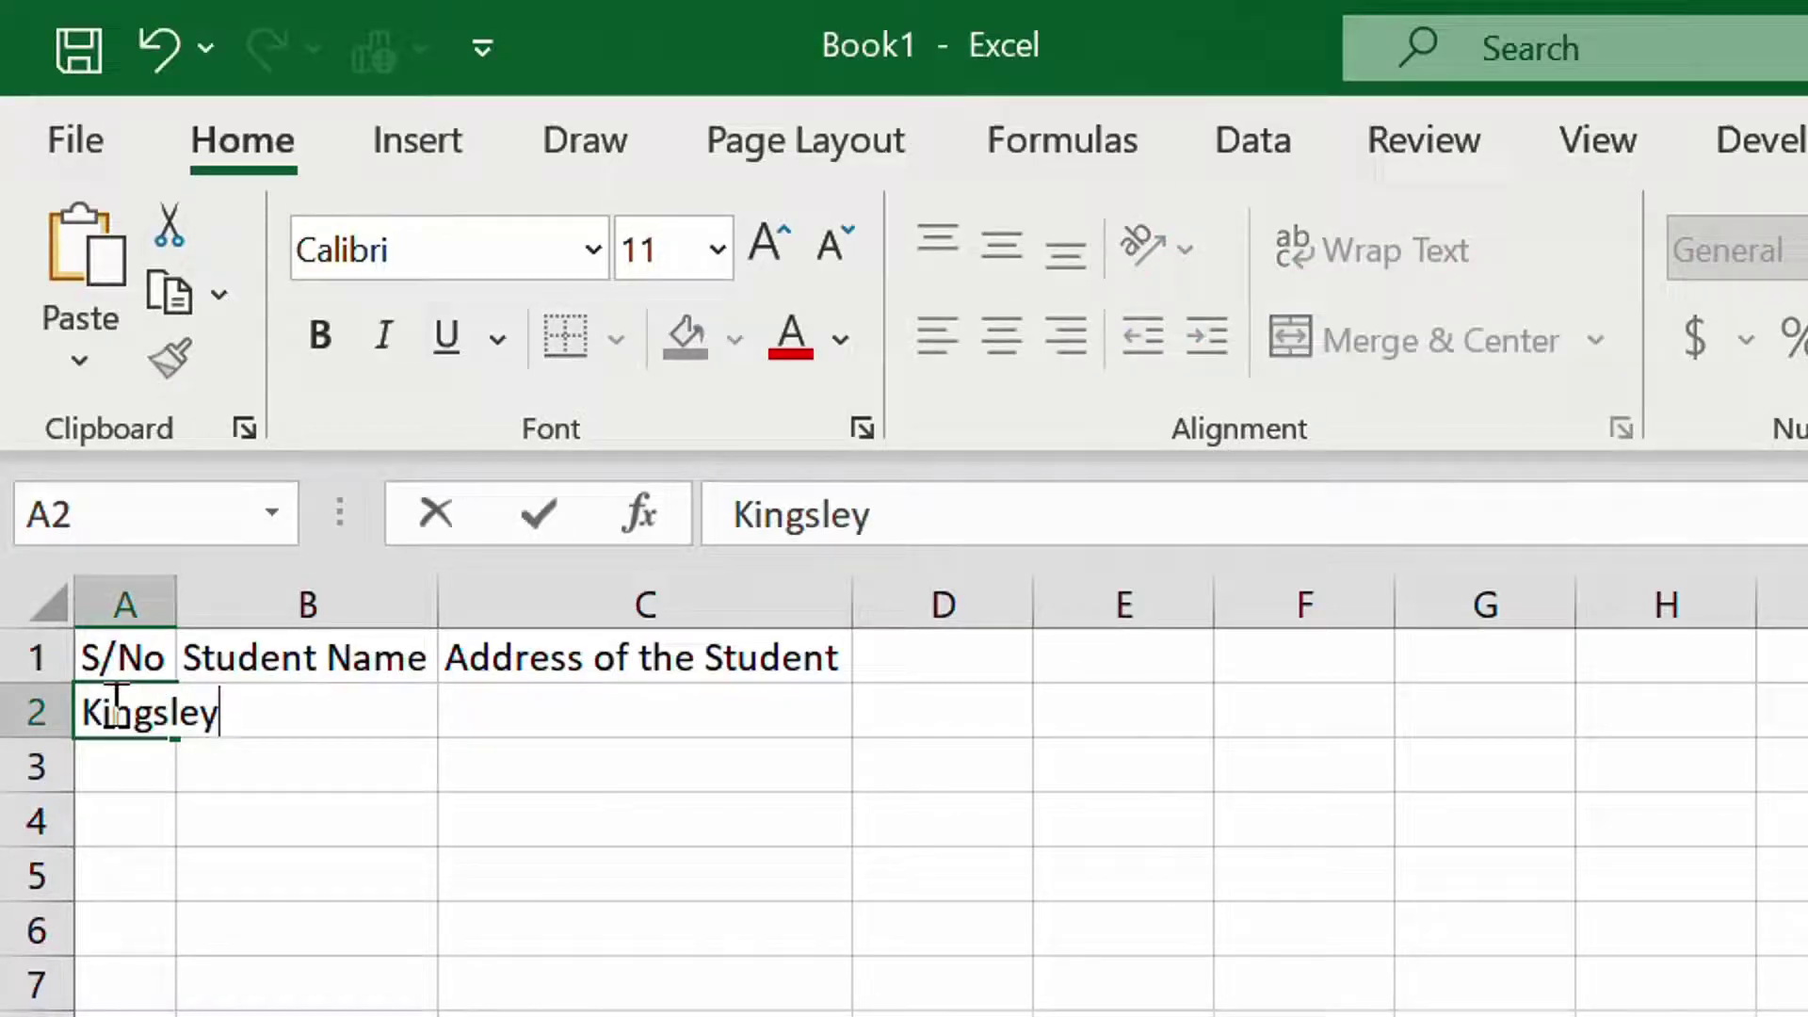
key("Tab")
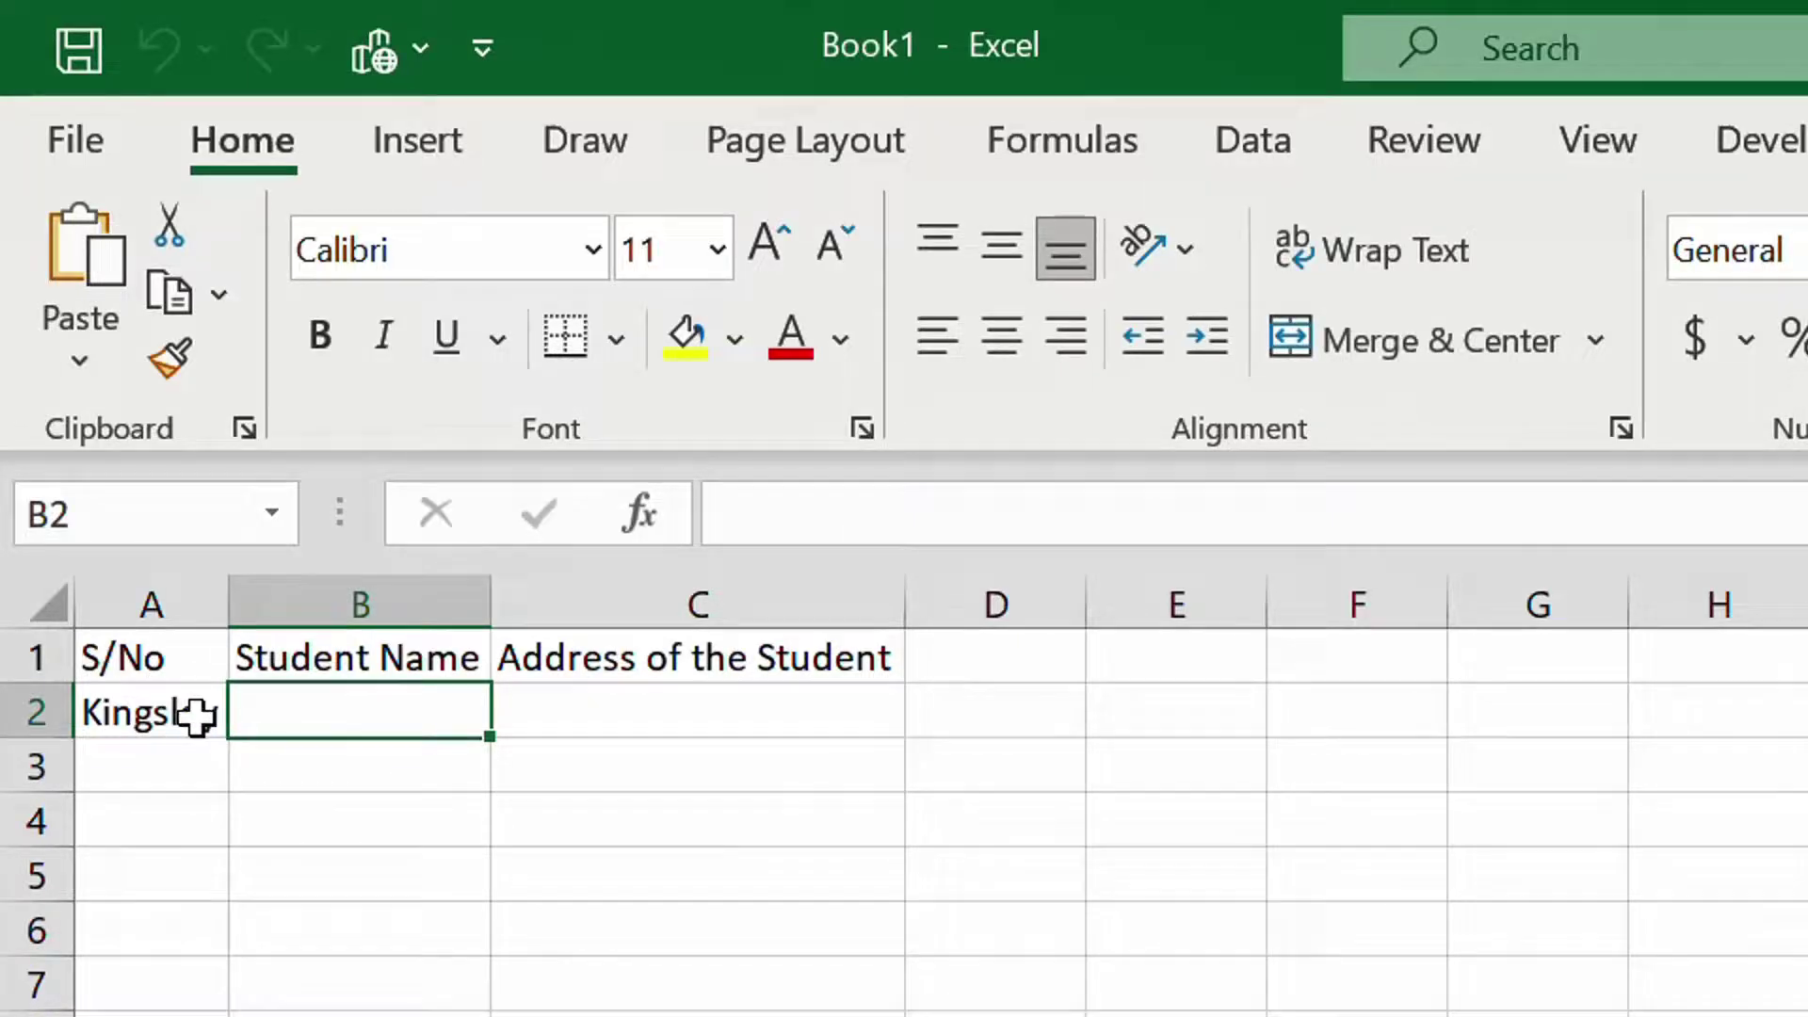
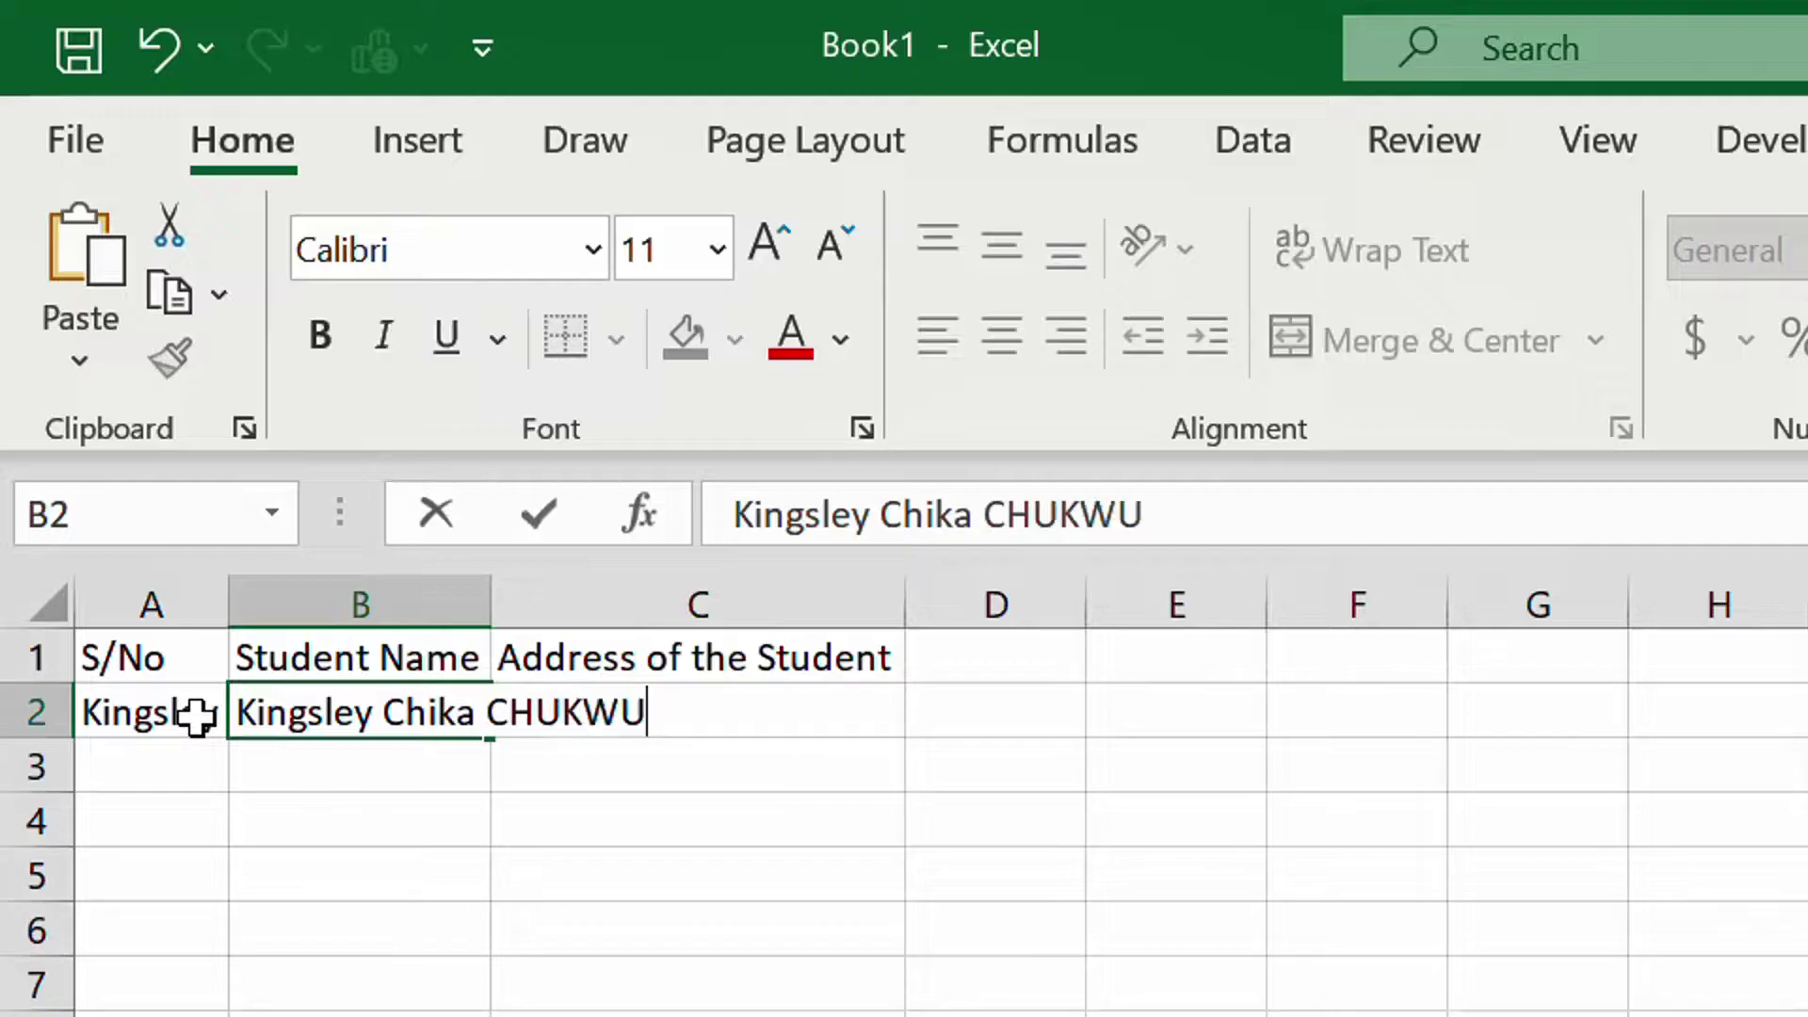
key("Tab")
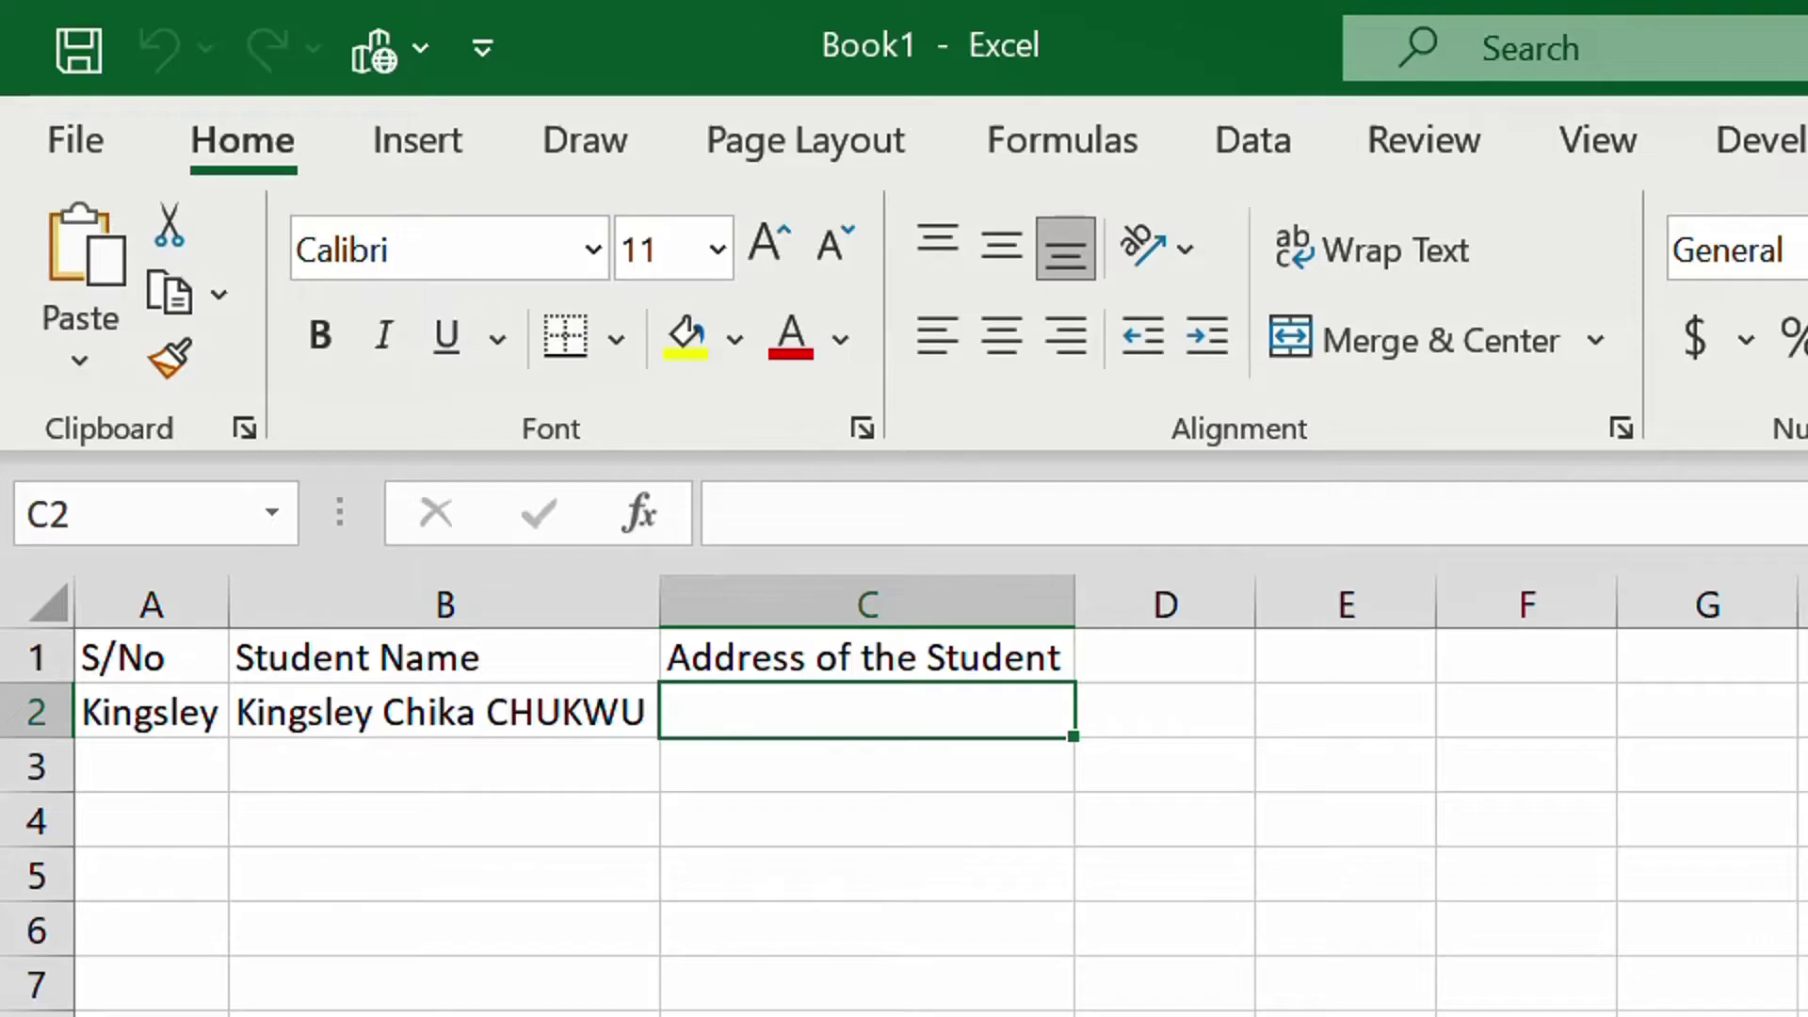
right_click(304, 937)
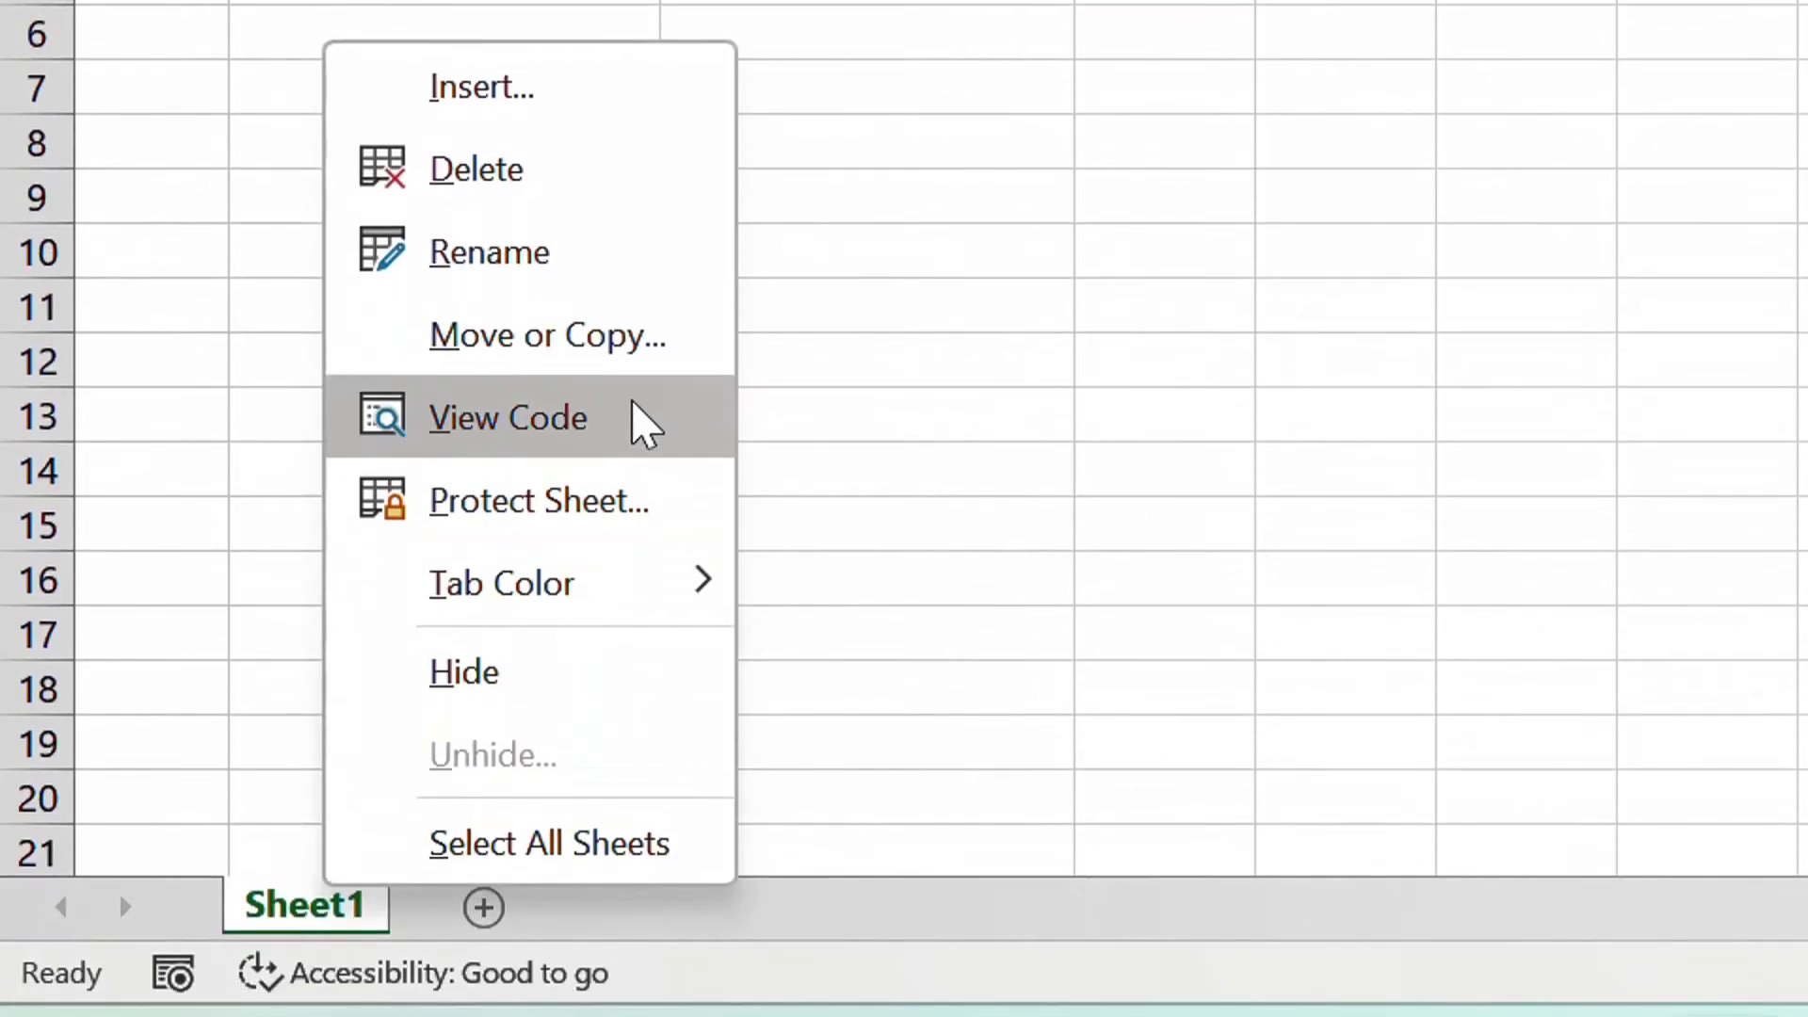
left_click(632, 405)
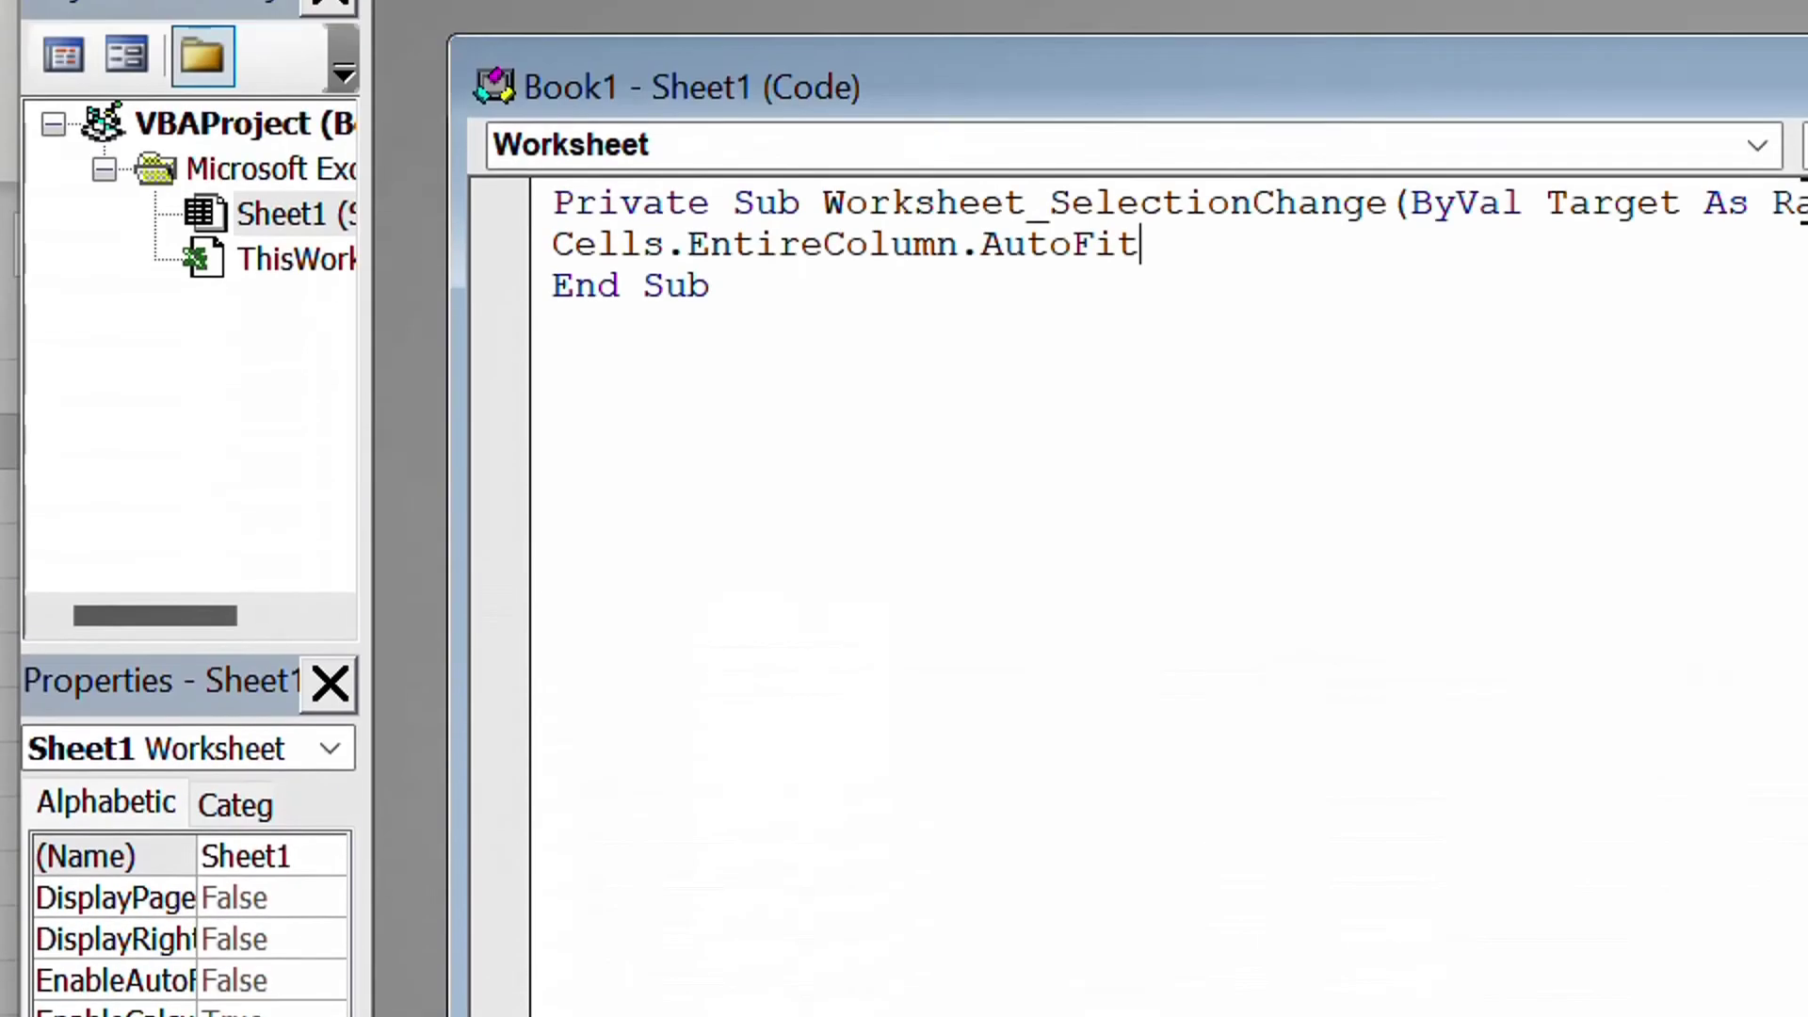